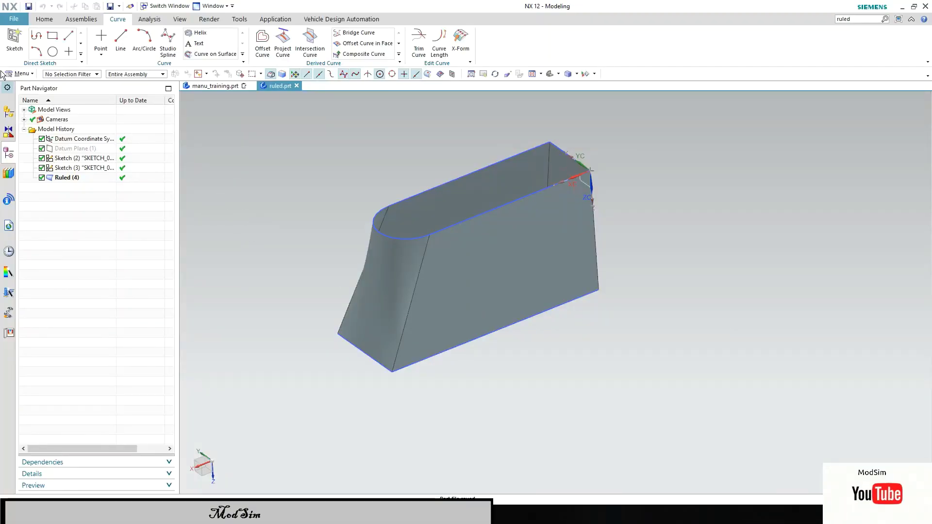
Hide Ruled (4), Sketch (3) and Sketch (2), leaving only the datum coordinate system visible.
scroll(422, 275, down, 2)
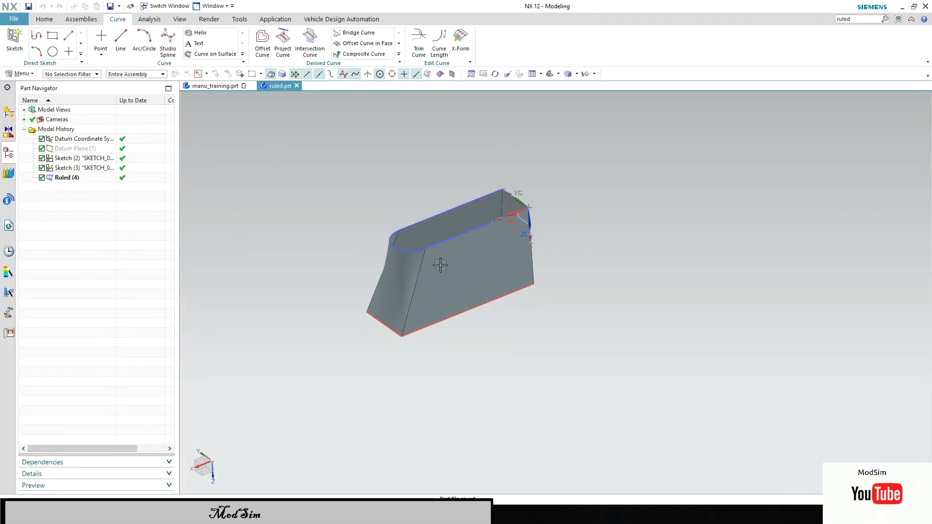
mouse_move(441, 265)
middle_down()
mouse_move(427, 239)
mouse_move(454, 206)
mouse_move(579, 238)
mouse_move(600, 275)
mouse_move(547, 220)
mouse_move(443, 260)
mouse_move(361, 240)
mouse_move(360, 270)
middle_up()
click(42, 178)
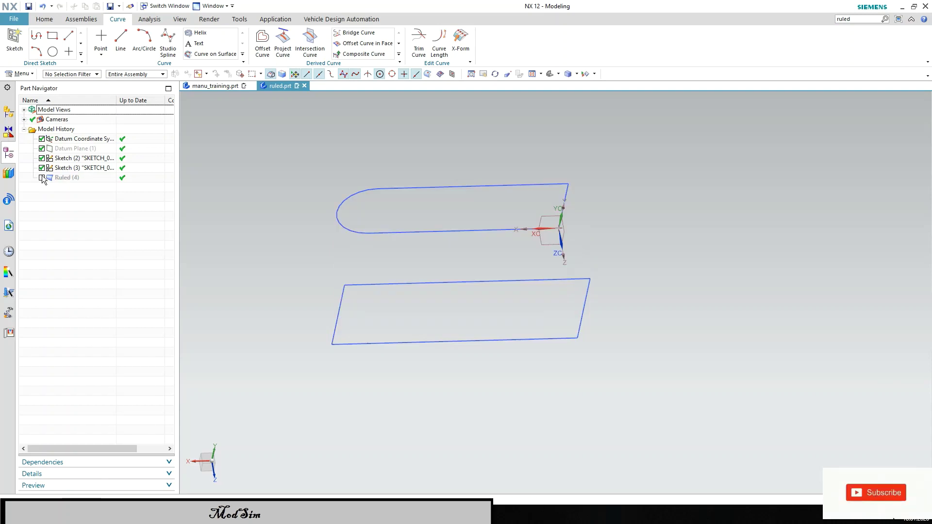
click(42, 168)
click(42, 159)
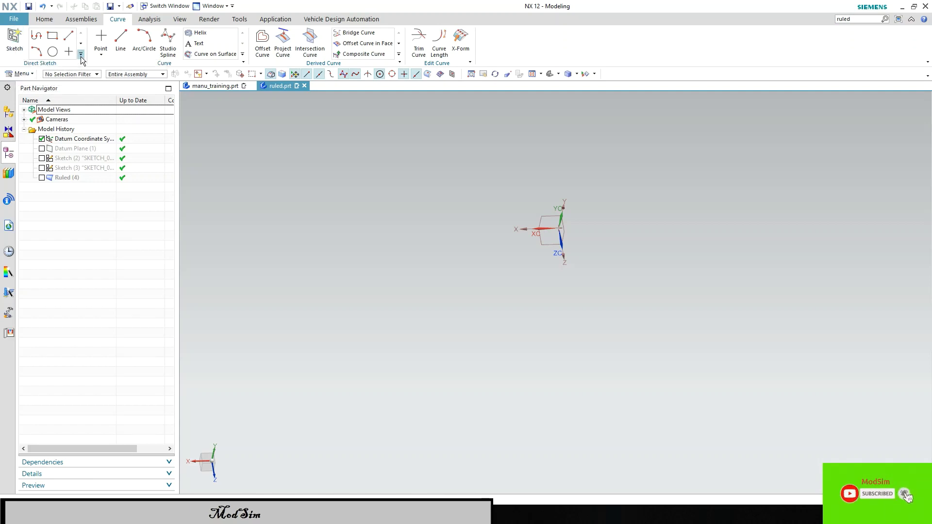
click(42, 20)
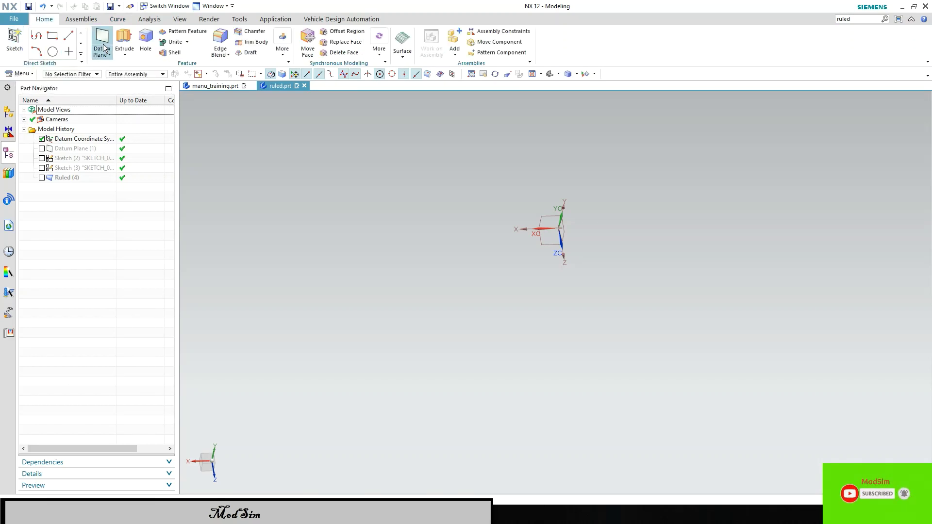
Show Datum Plane (1) in the view.
click(61, 151)
right_click(61, 150)
click(72, 153)
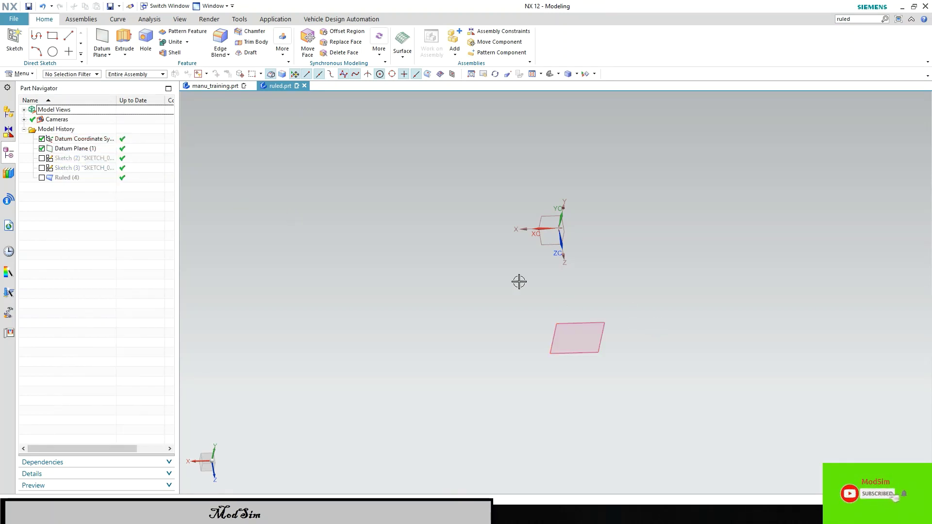
middle_drag(406, 226, 421, 235)
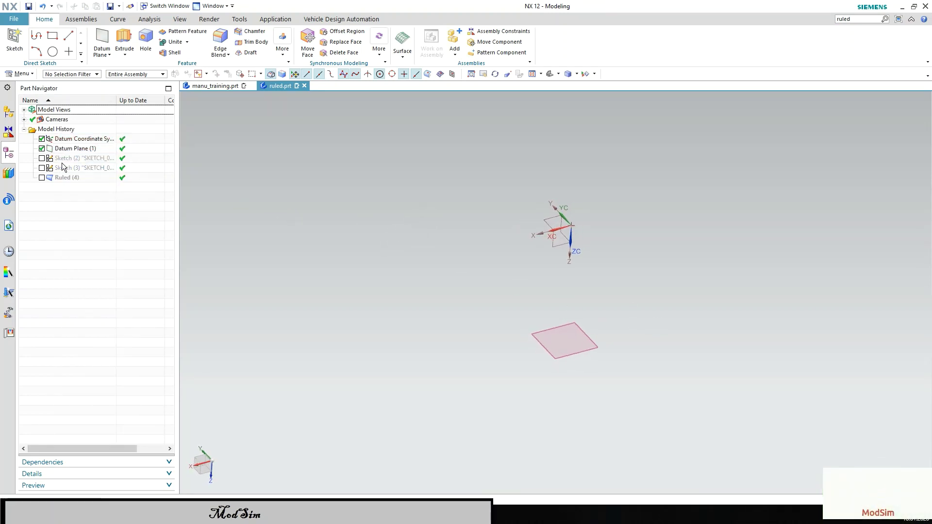
Show the slot Sketch (2) and review its 280, 90° and R52.4 dimensions in the sketcher.
click(42, 158)
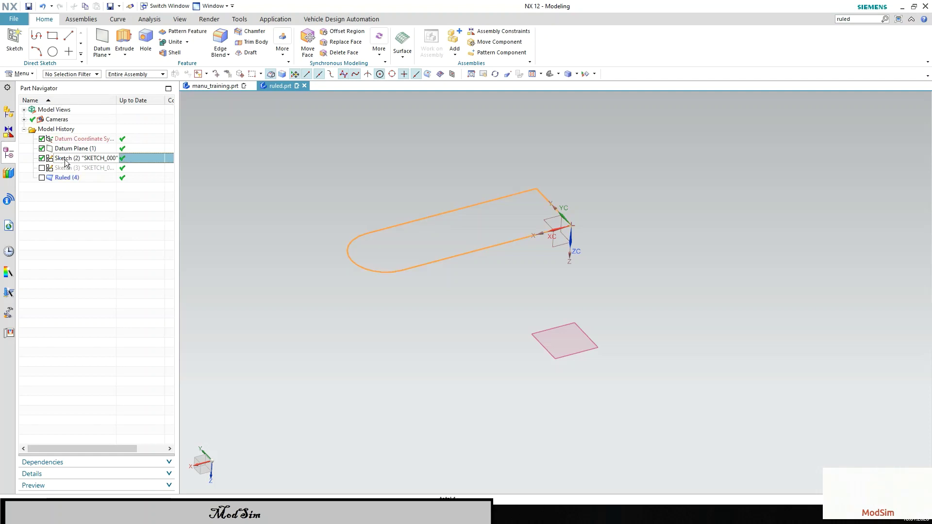
click(65, 159)
right_click(65, 160)
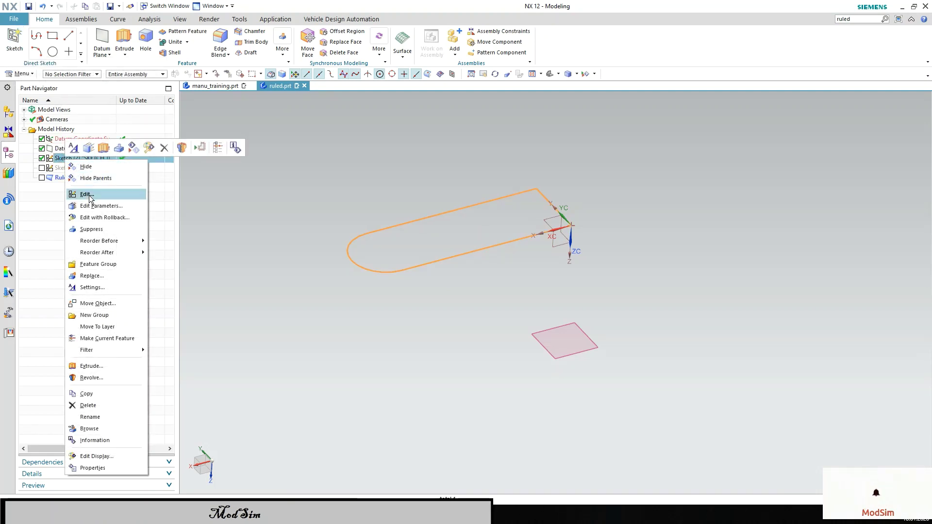
click(92, 194)
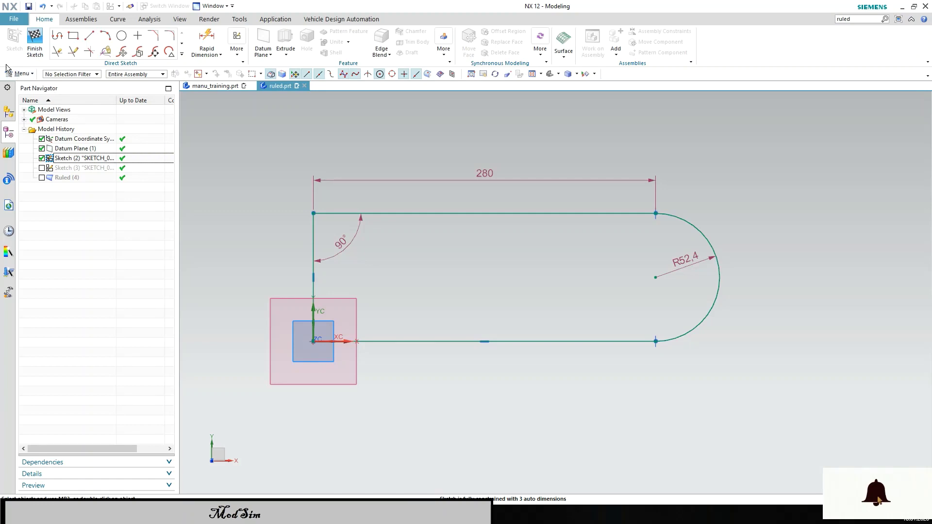
click(35, 44)
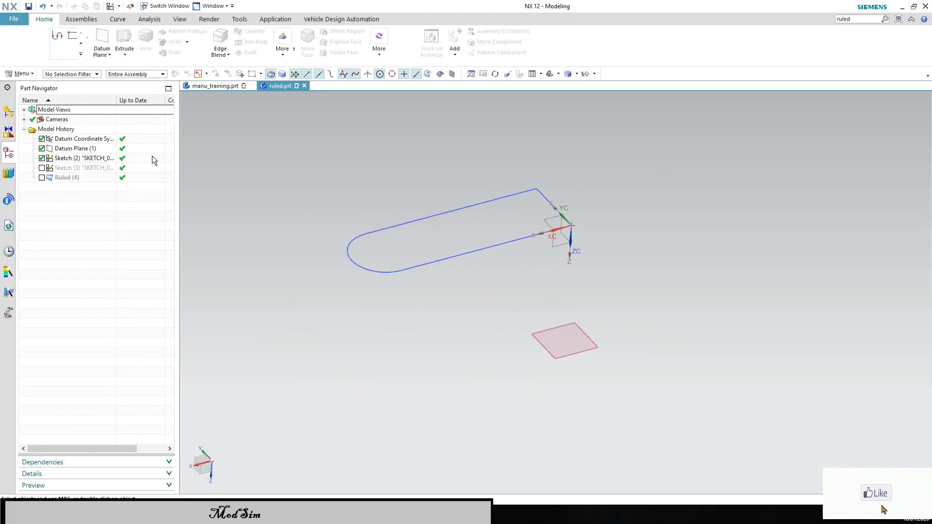
Show the rectangular Sketch (3) and review its 360 by 140 dimensions in the sketcher.
click(40, 168)
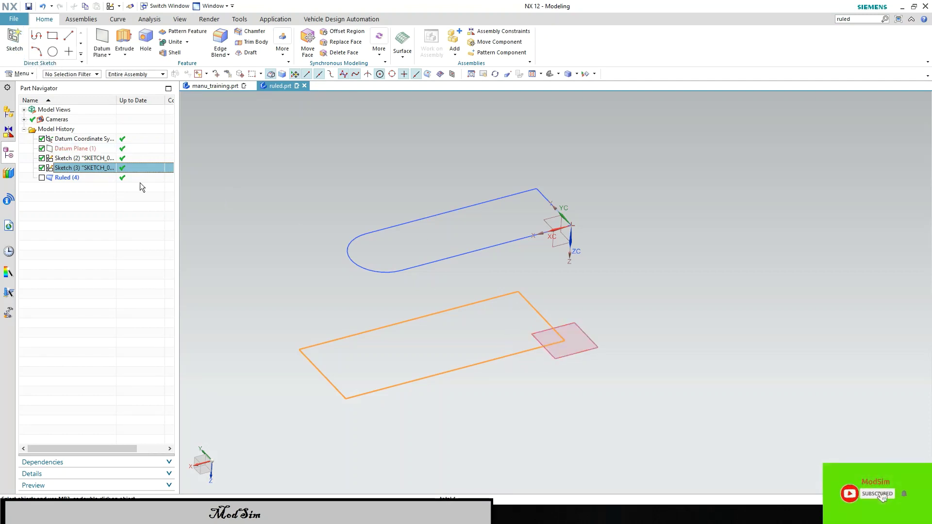
right_click(94, 169)
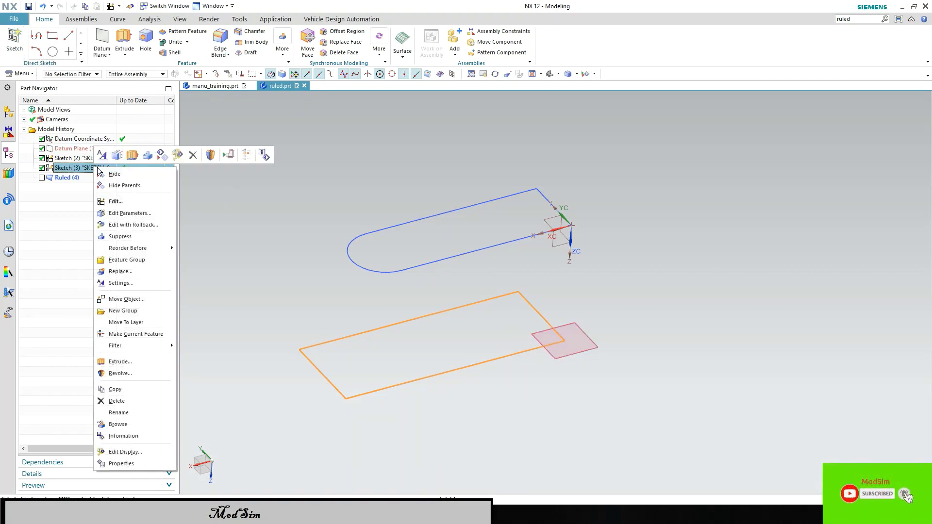
click(122, 200)
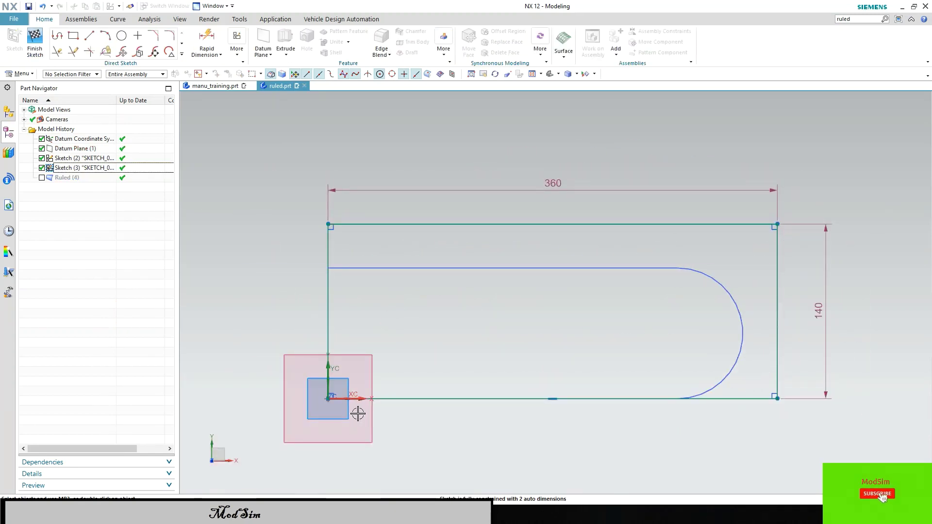
scroll(410, 302, down, 3)
mouse_move(414, 285)
middle_down()
mouse_move(466, 301)
mouse_move(390, 318)
mouse_move(403, 340)
middle_up()
click(34, 44)
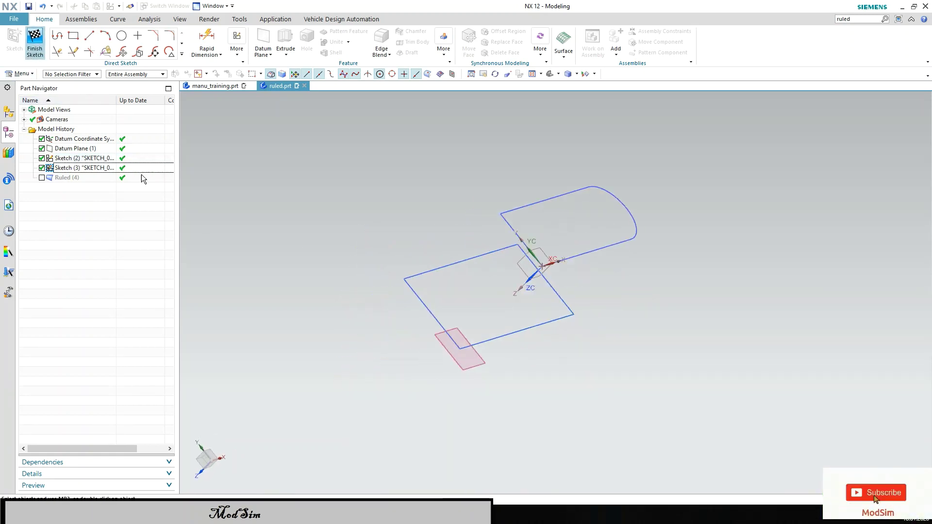
click(56, 178)
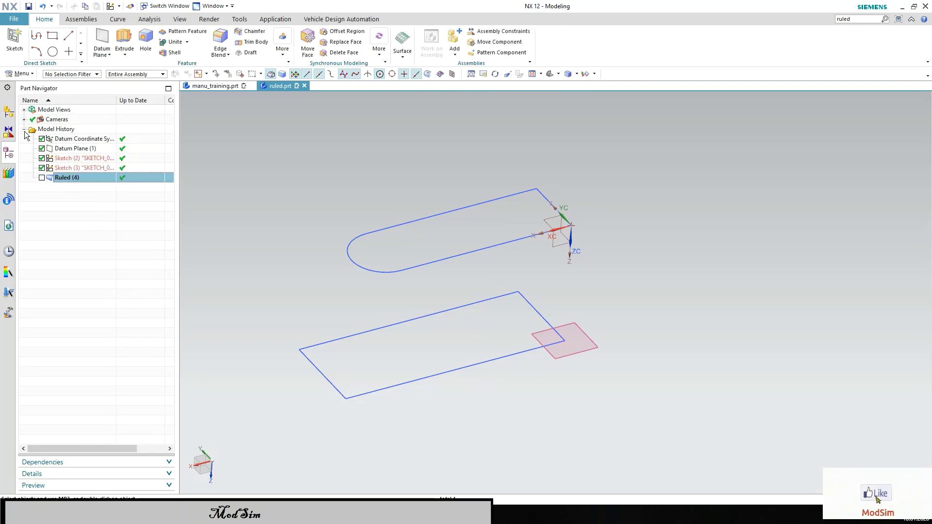
Show Ruled (4) and re-confirm the slot and rectangle sketches as its two section strings.
click(20, 74)
mouse_move(27, 121)
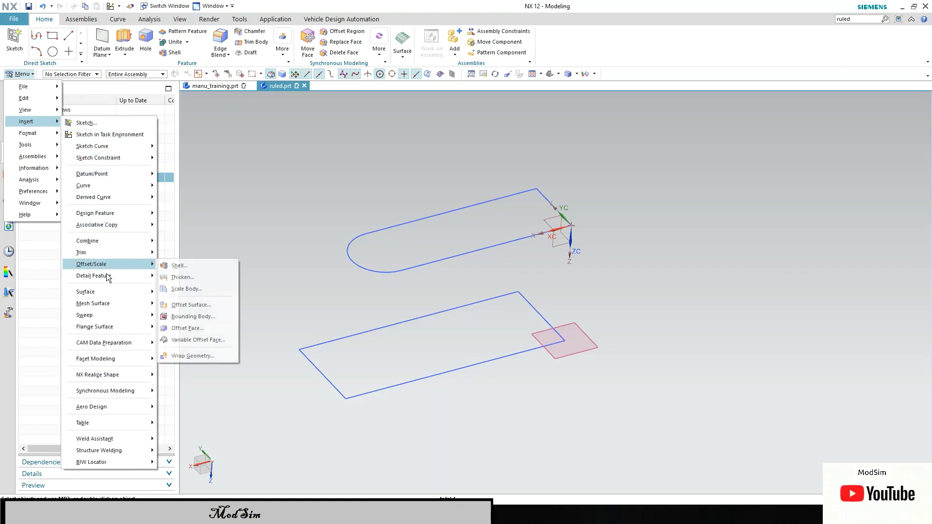
mouse_move(93, 303)
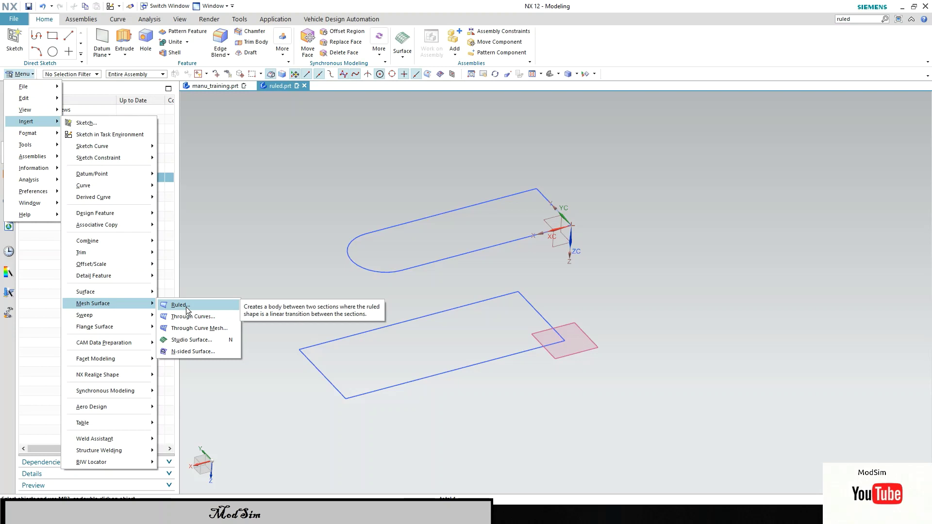
right_click(63, 179)
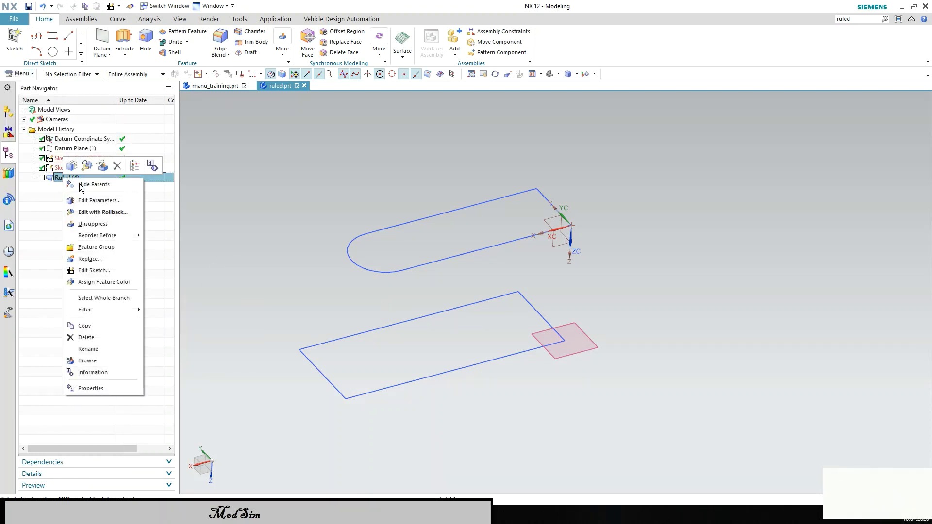
click(41, 178)
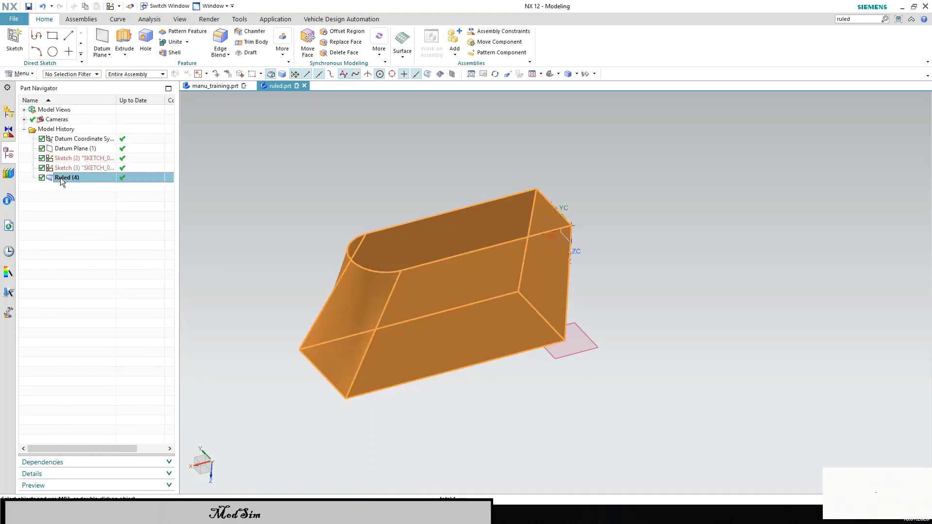
right_click(60, 178)
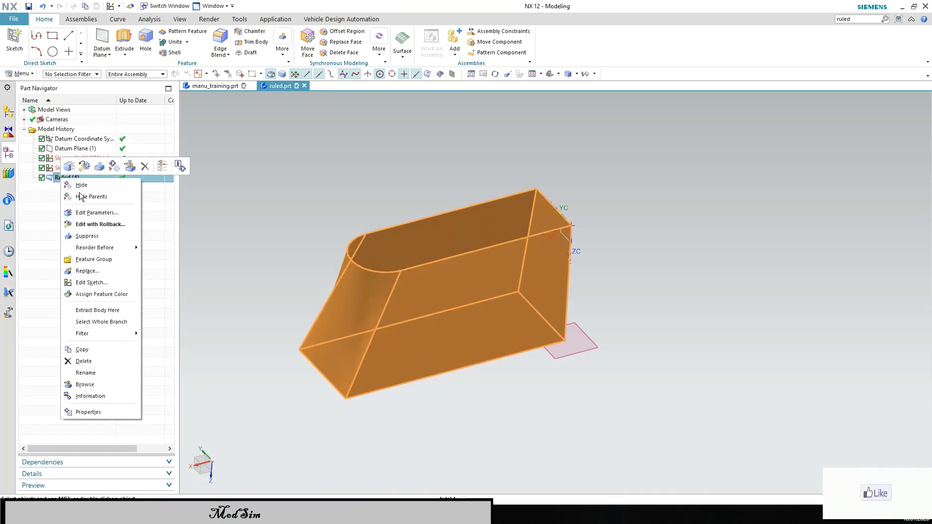
click(91, 223)
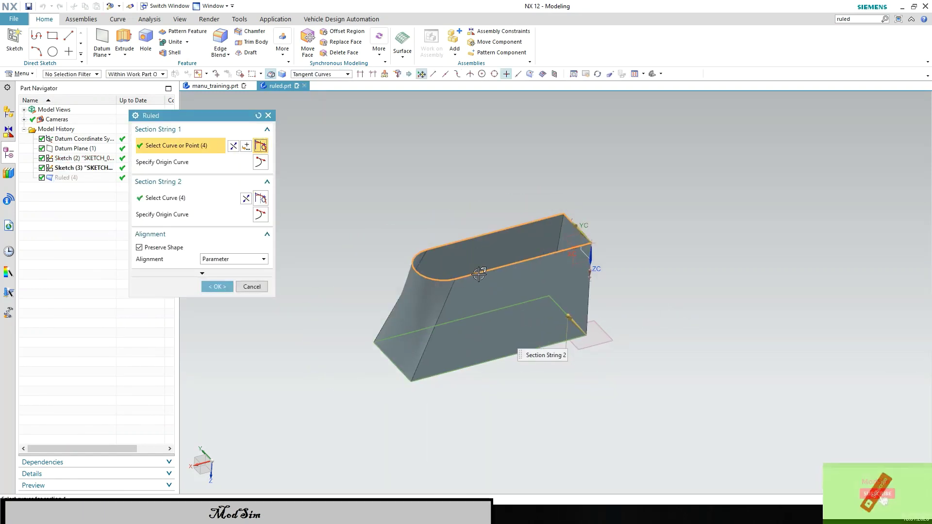
mouse_move(573, 317)
middle_down()
mouse_move(525, 219)
mouse_move(505, 233)
middle_up()
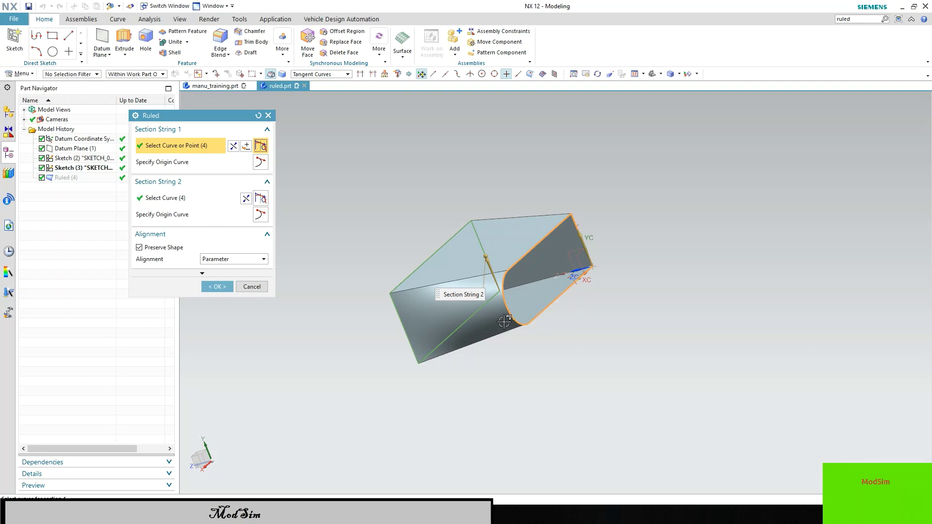
click(178, 199)
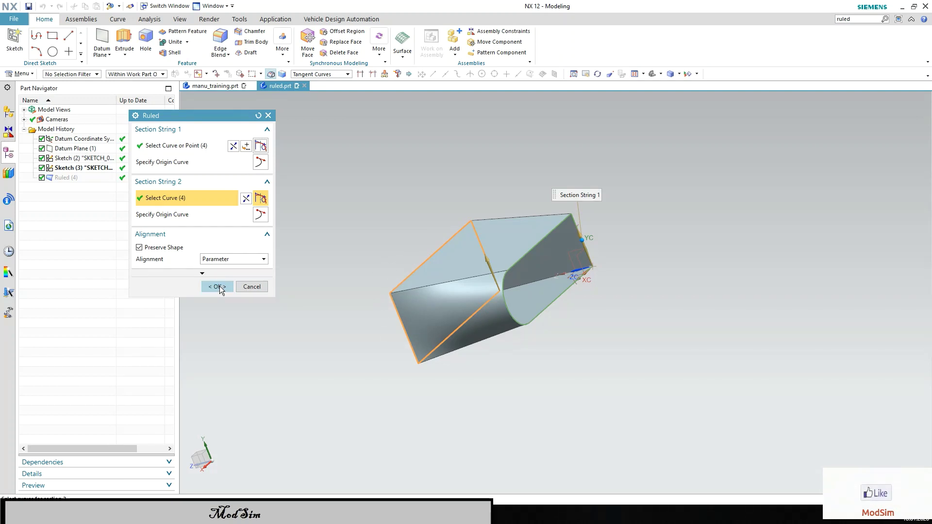
click(217, 286)
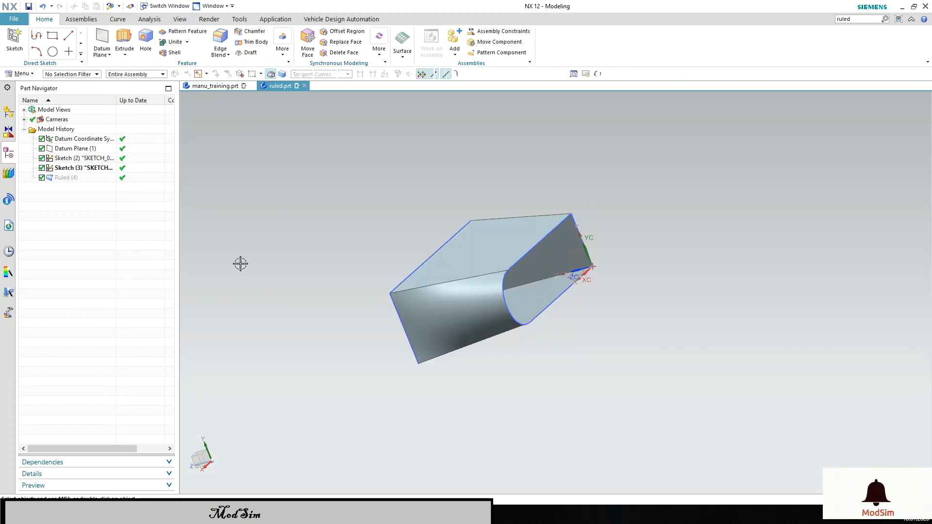
Create an At Distance datum plane offset 250 mm from the ruled body's end face.
mouse_move(241, 262)
middle_down()
mouse_move(316, 287)
mouse_move(272, 279)
mouse_move(283, 280)
middle_up()
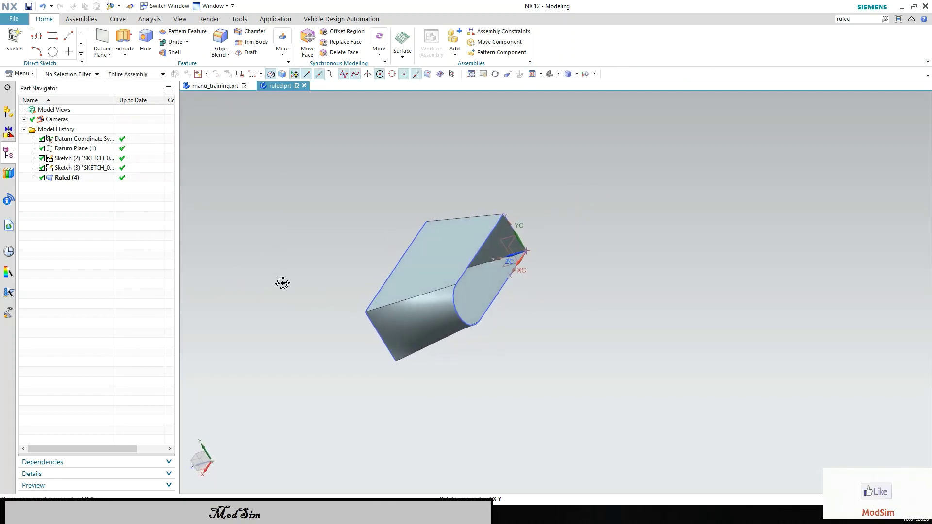
click(96, 47)
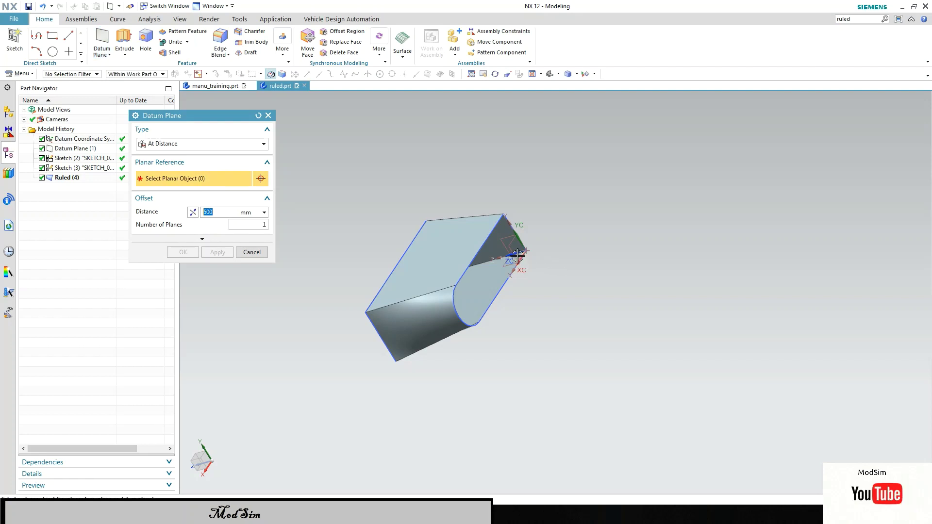
middle_drag(512, 252, 536, 257)
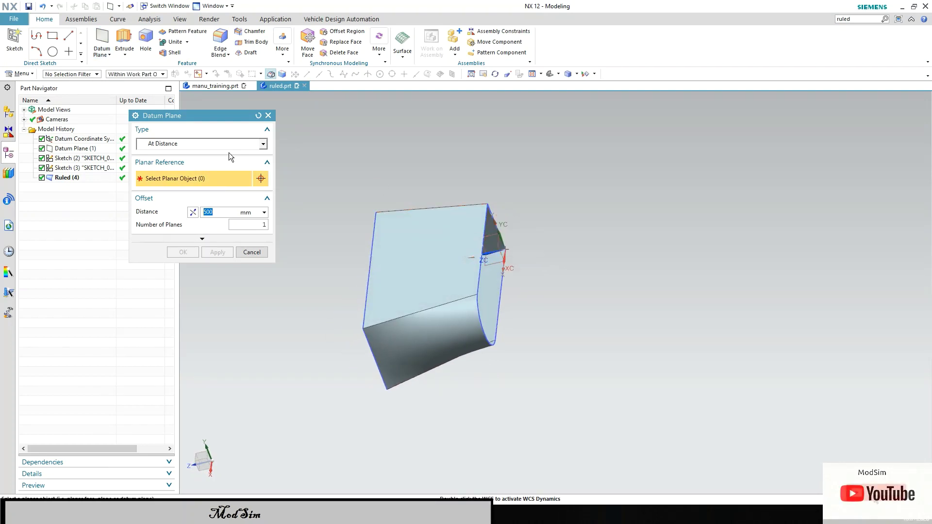
scroll(522, 268, up, 2)
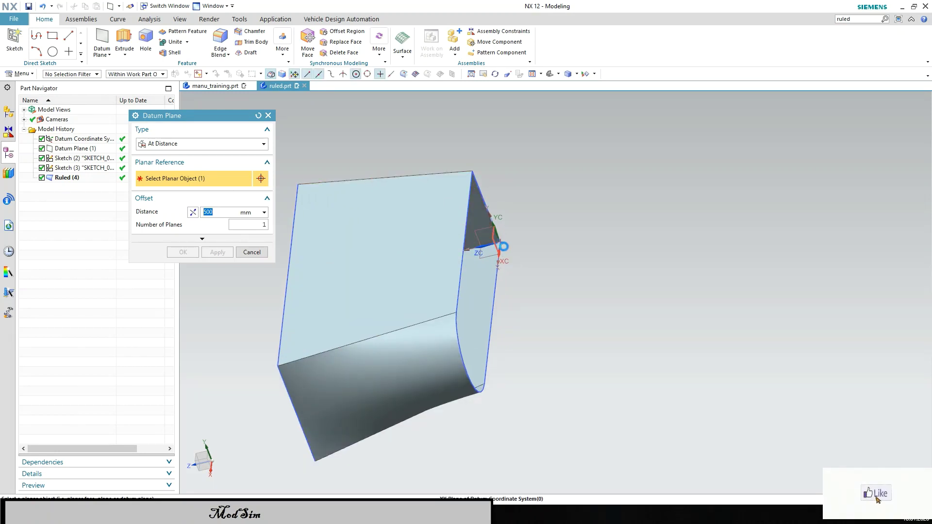
click(497, 243)
scroll(571, 256, down, 1)
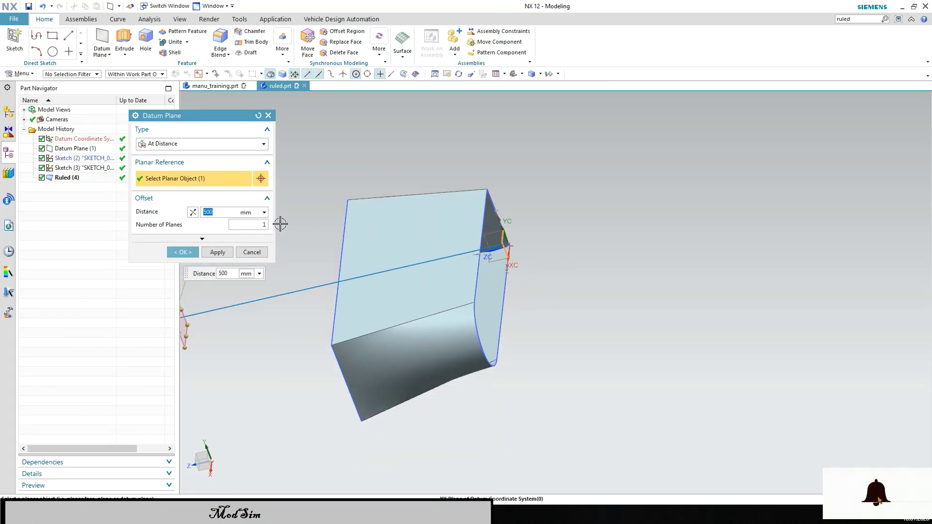
scroll(578, 262, down, 1)
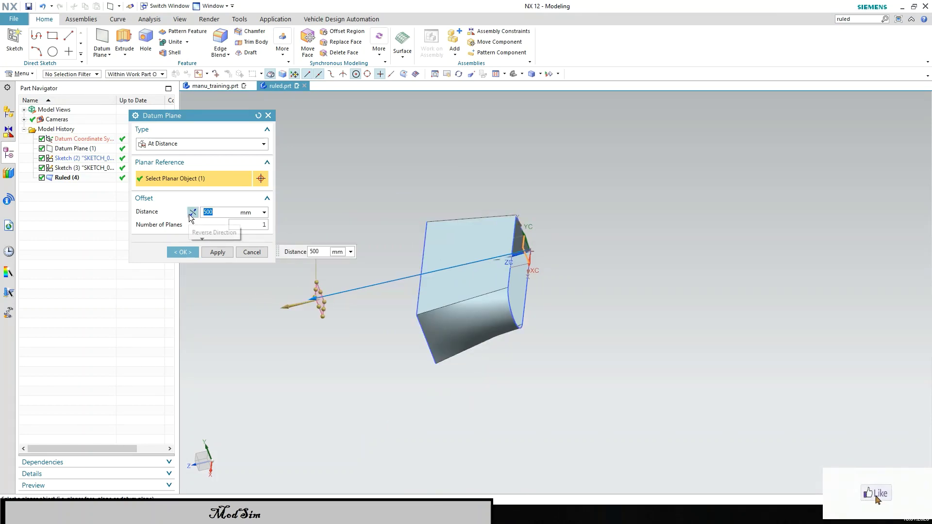
click(192, 215)
scroll(672, 230, up, 2)
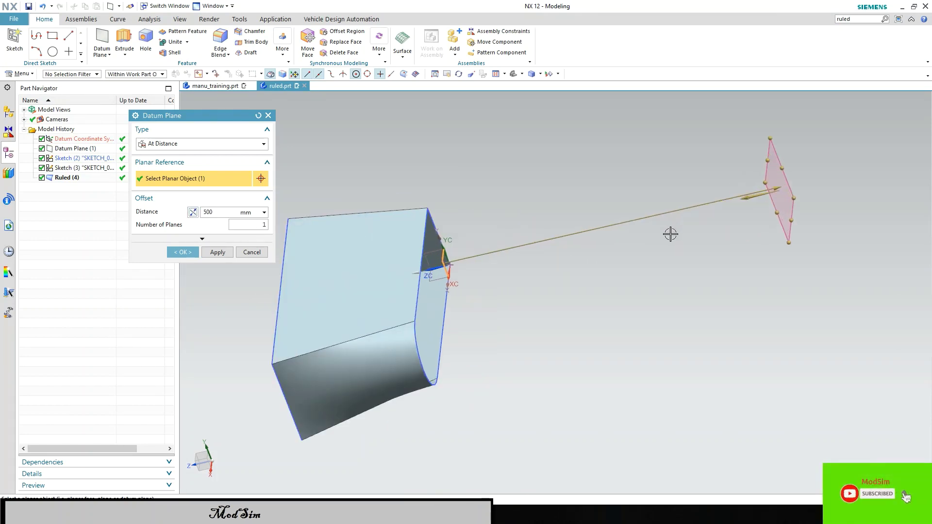
scroll(622, 260, down, 2)
double_click(208, 212)
text(250)
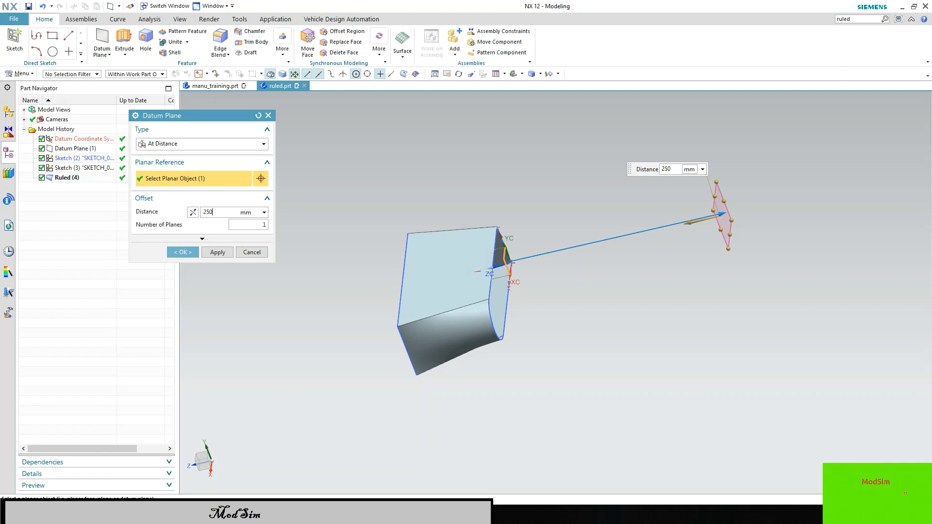
click(222, 252)
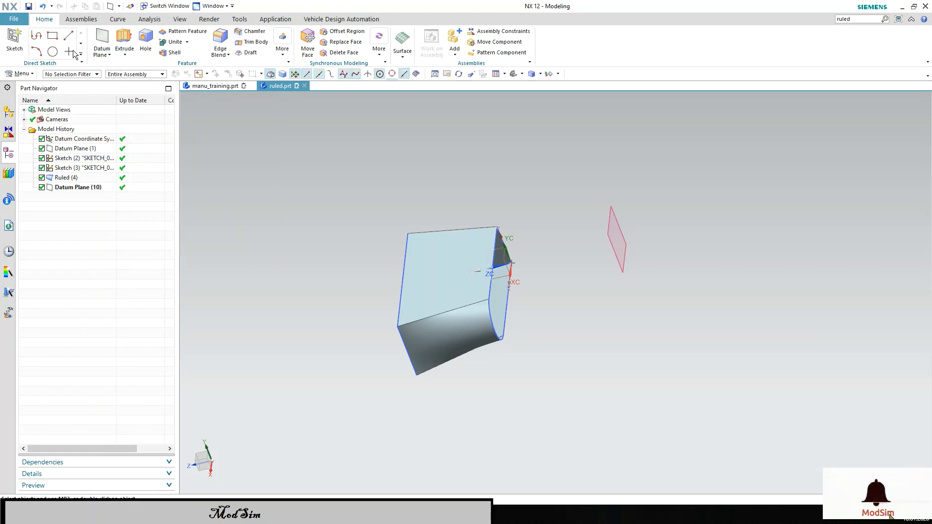
Start a new sketch placed on Datum Plane (10).
click(14, 43)
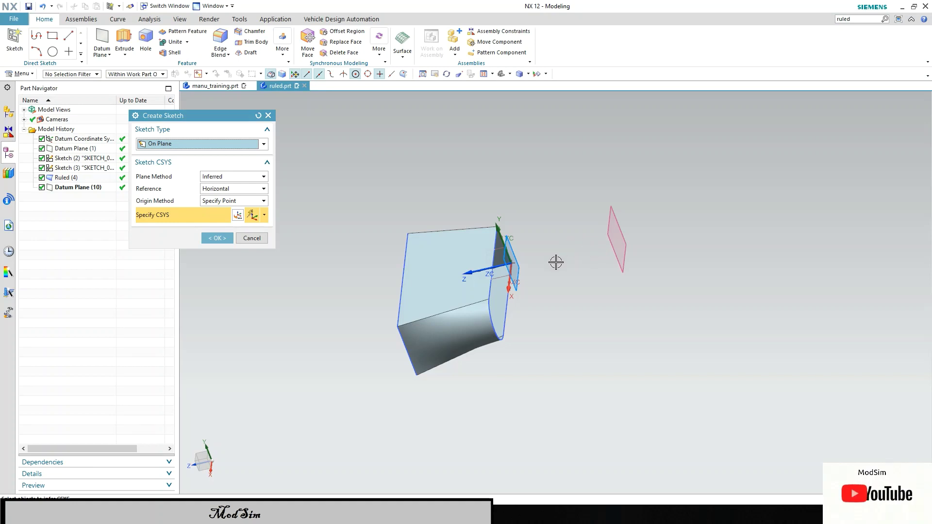
scroll(514, 256, up, 2)
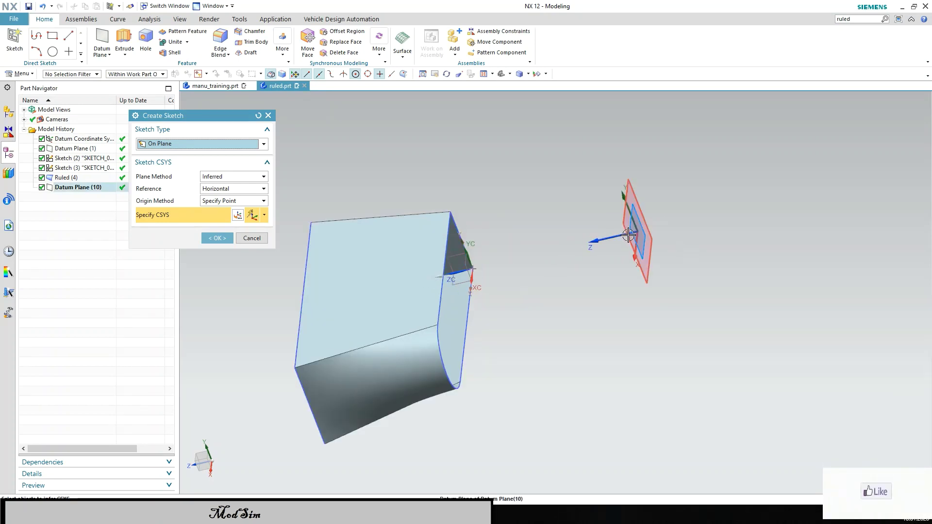
click(627, 247)
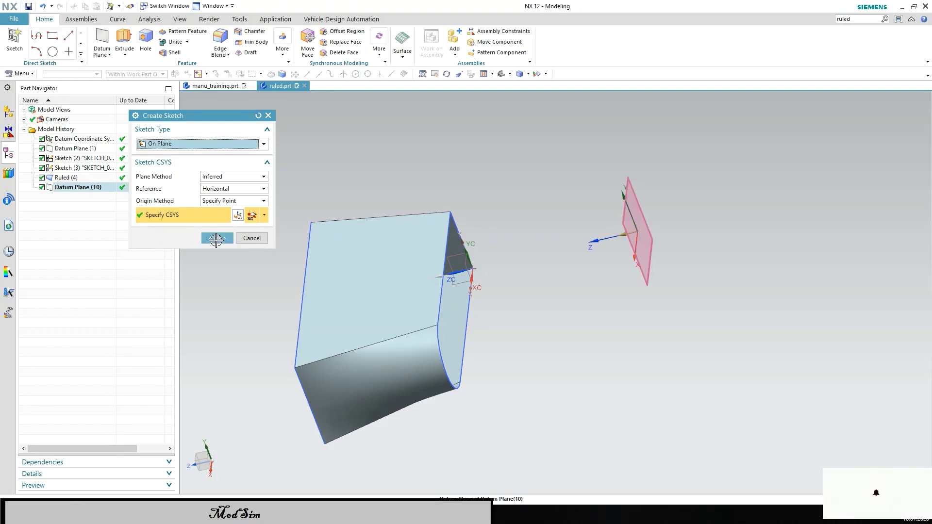
click(217, 238)
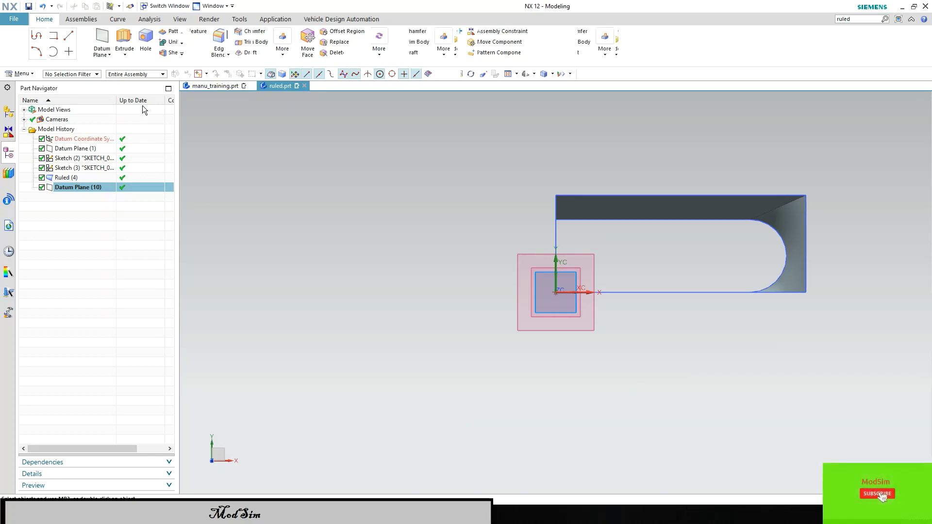
Draw a Ø240 circle, centred 144.7 across and 57 up, and finish Sketch (6).
click(121, 35)
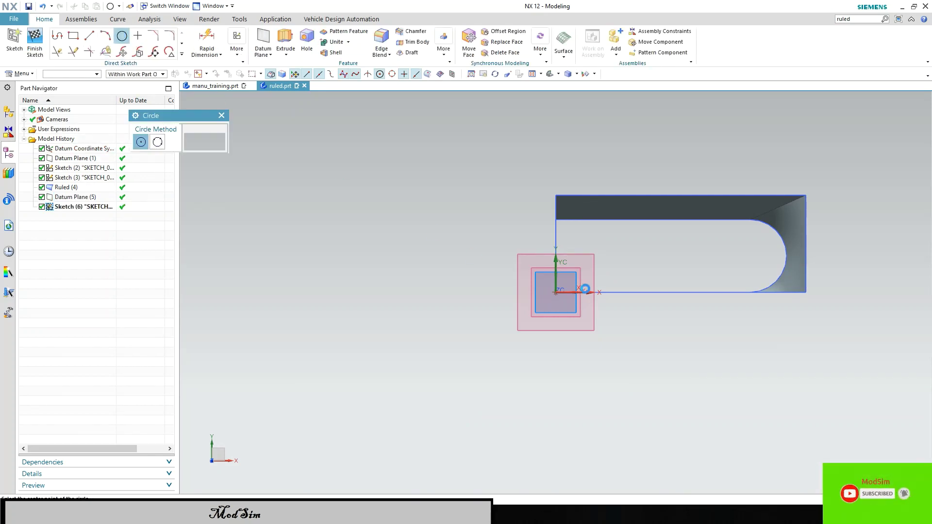
click(656, 253)
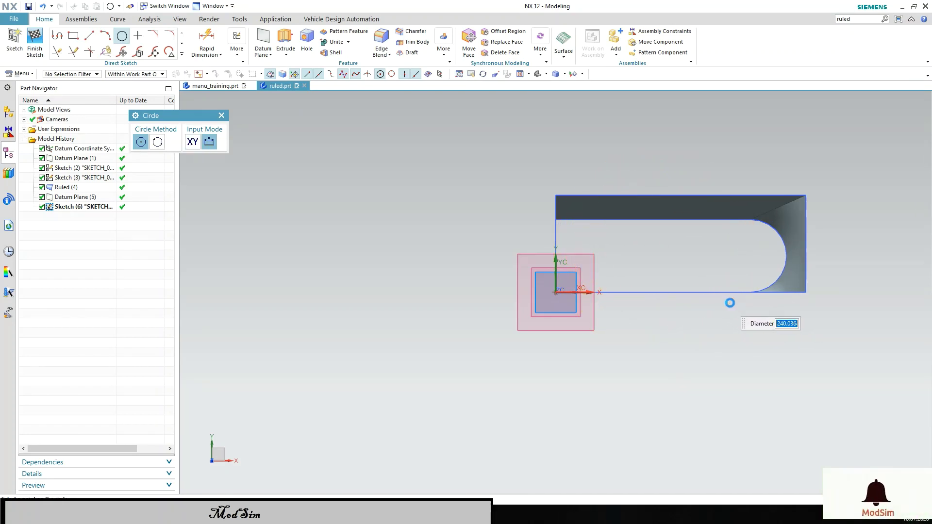
click(730, 302)
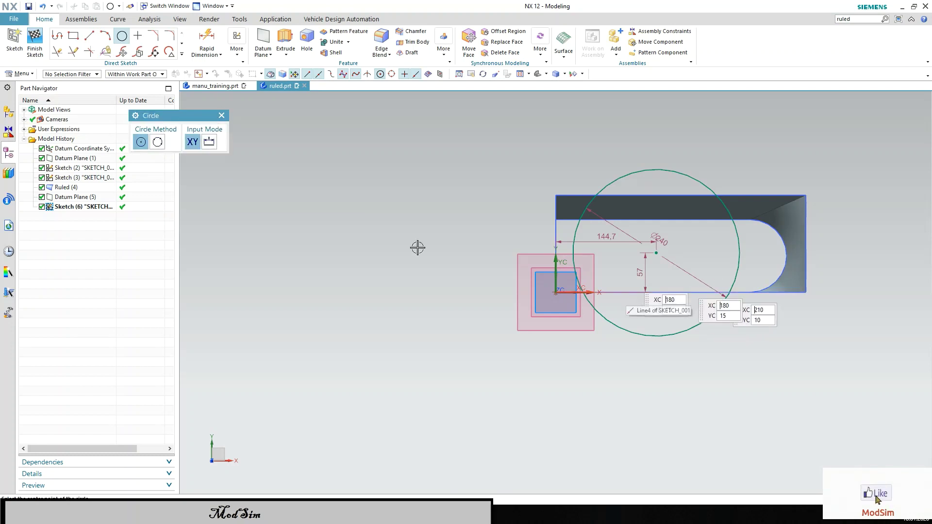
click(222, 115)
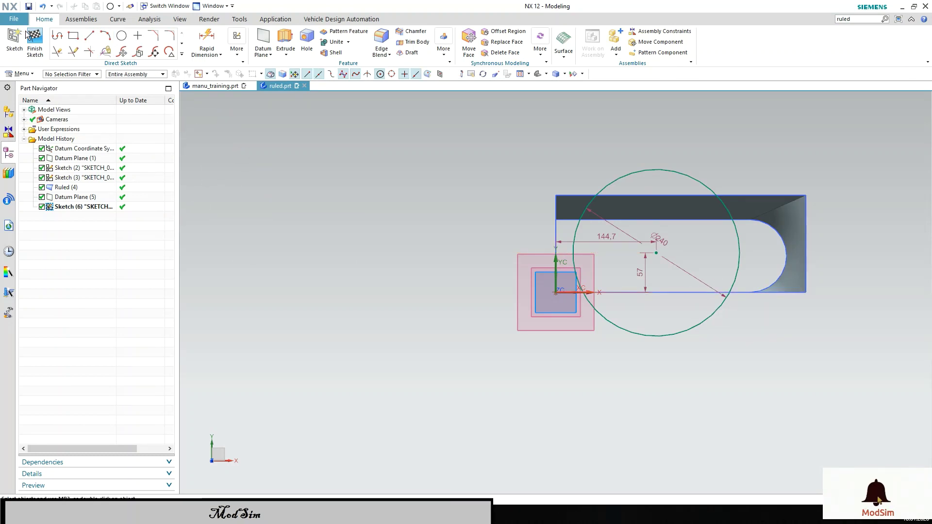
click(39, 42)
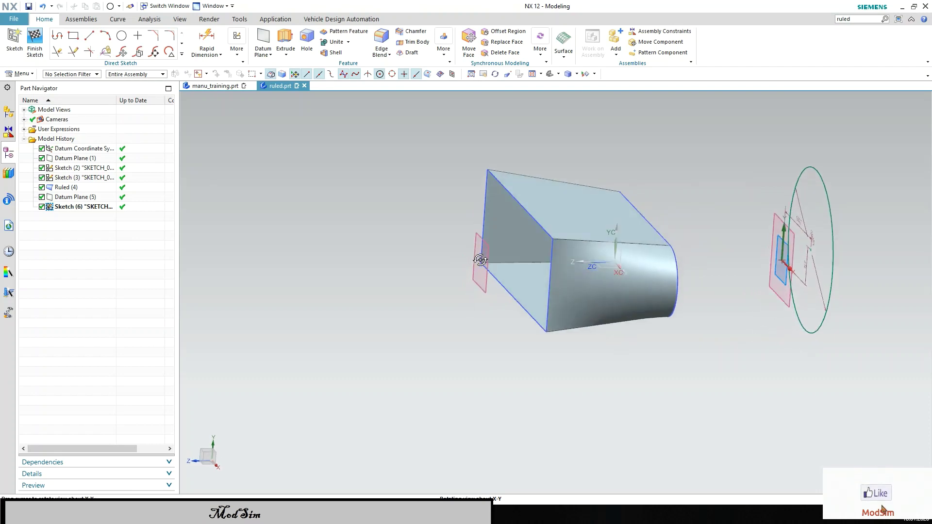
mouse_move(458, 256)
middle_down()
mouse_move(649, 320)
mouse_move(628, 307)
mouse_move(639, 335)
middle_up()
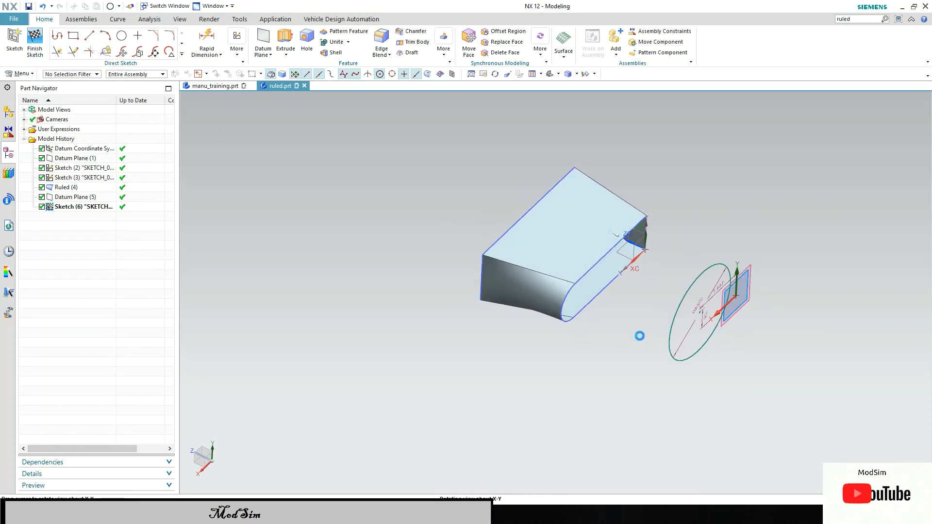
click(39, 40)
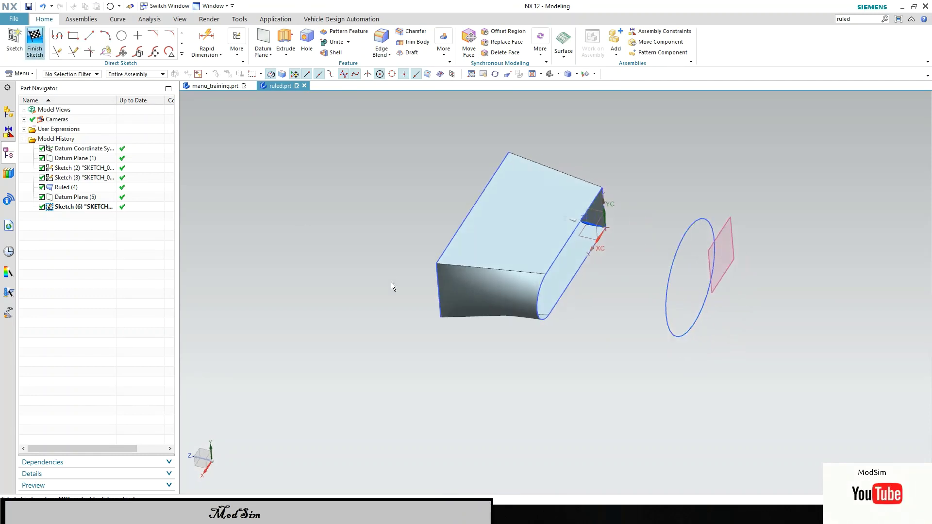
click(22, 74)
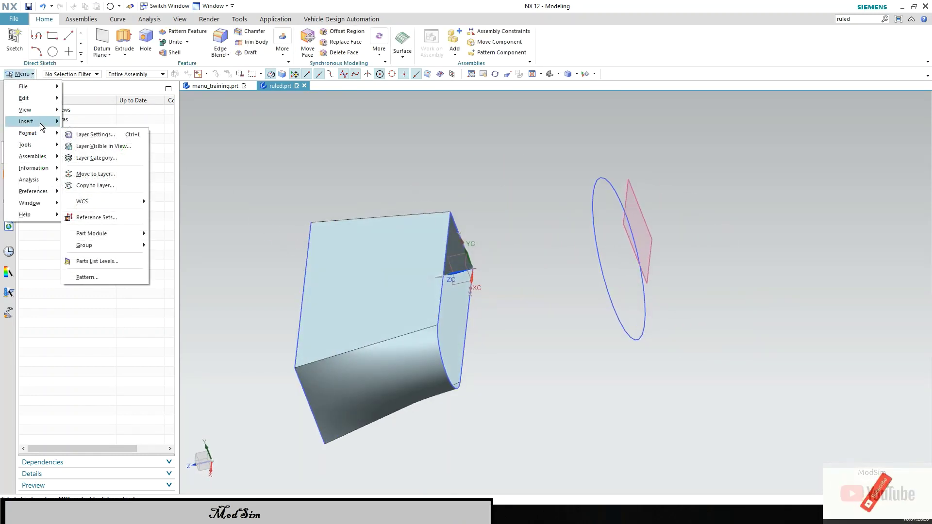
mouse_move(26, 121)
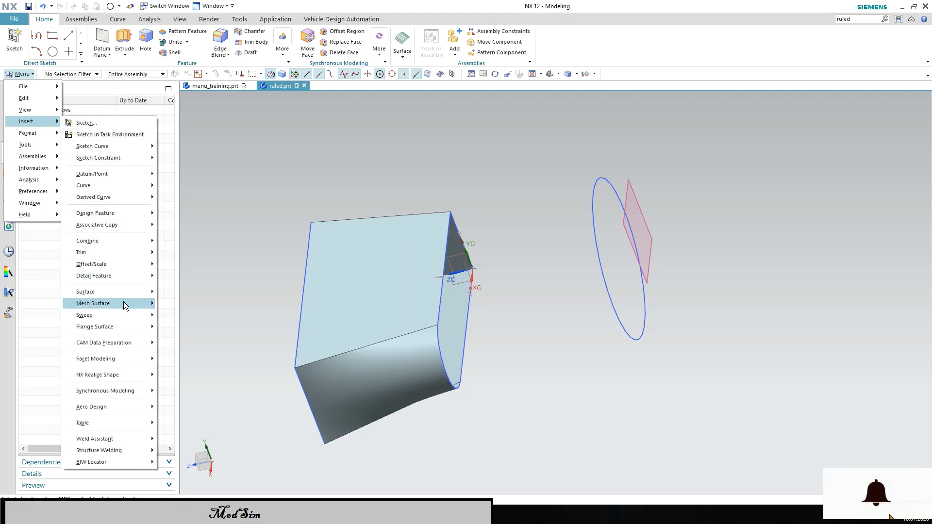
mouse_move(93, 303)
click(187, 306)
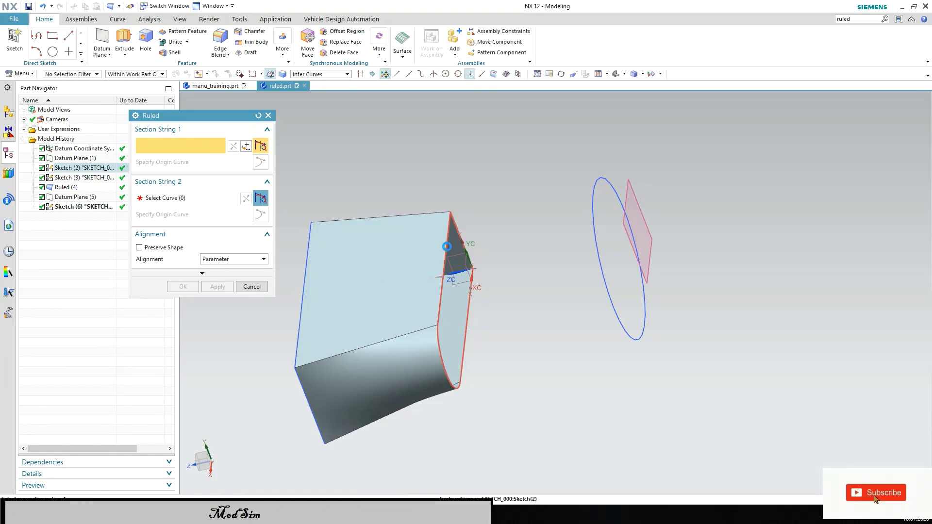
click(447, 247)
click(160, 198)
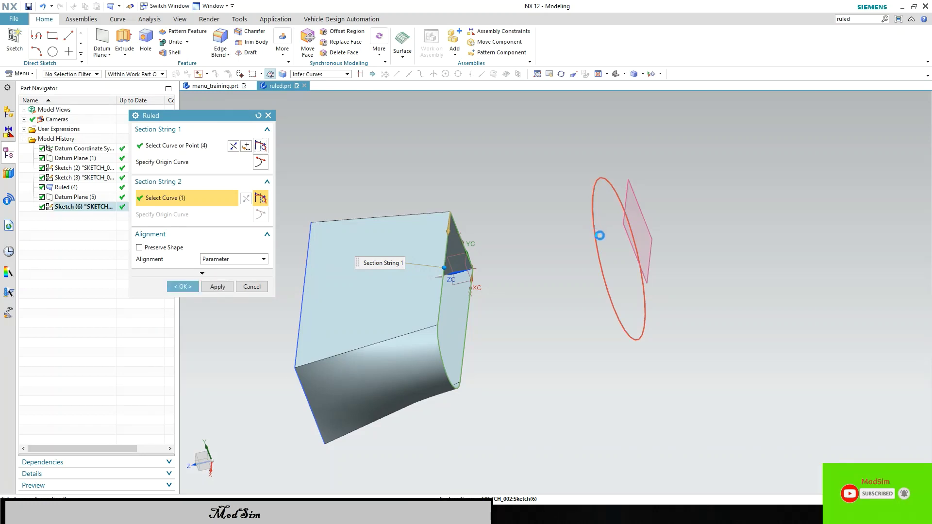
click(595, 230)
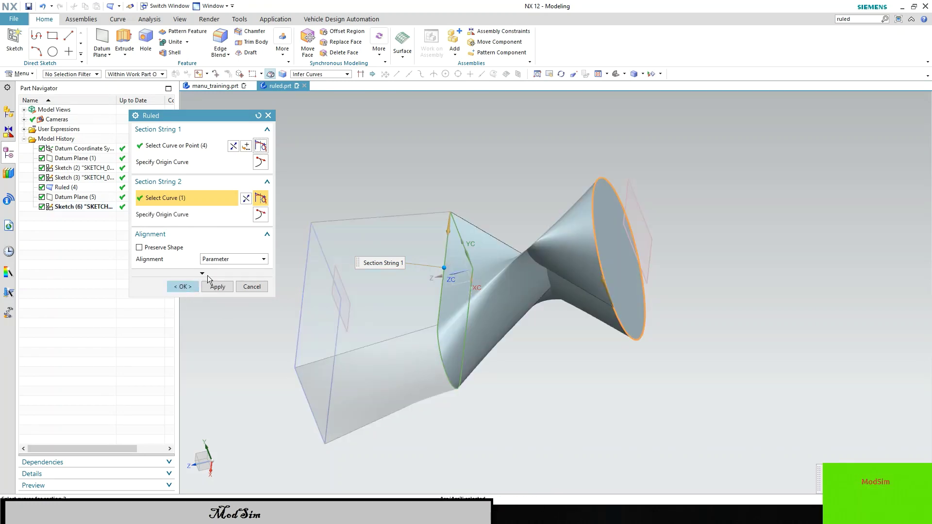
mouse_move(447, 260)
middle_down()
mouse_move(489, 267)
mouse_move(508, 312)
mouse_move(527, 323)
mouse_move(496, 296)
mouse_move(462, 219)
mouse_move(394, 254)
middle_up()
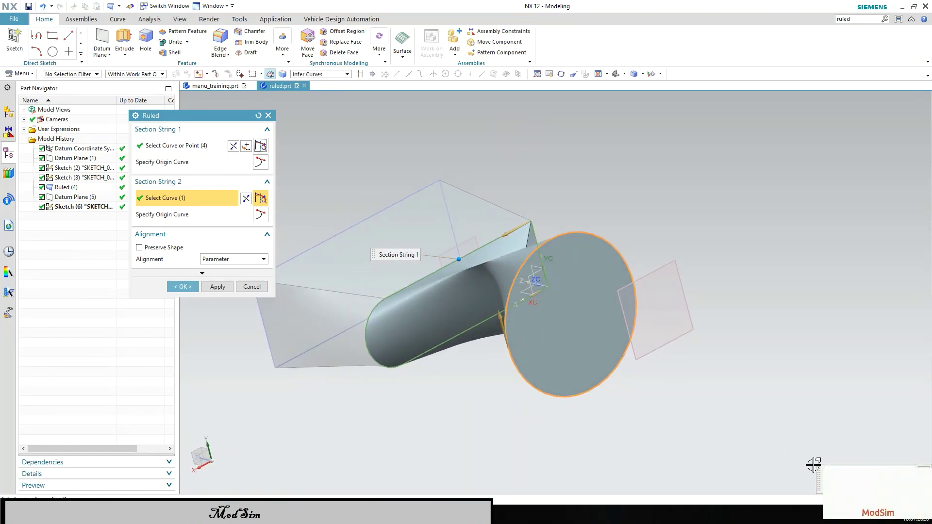
click(253, 287)
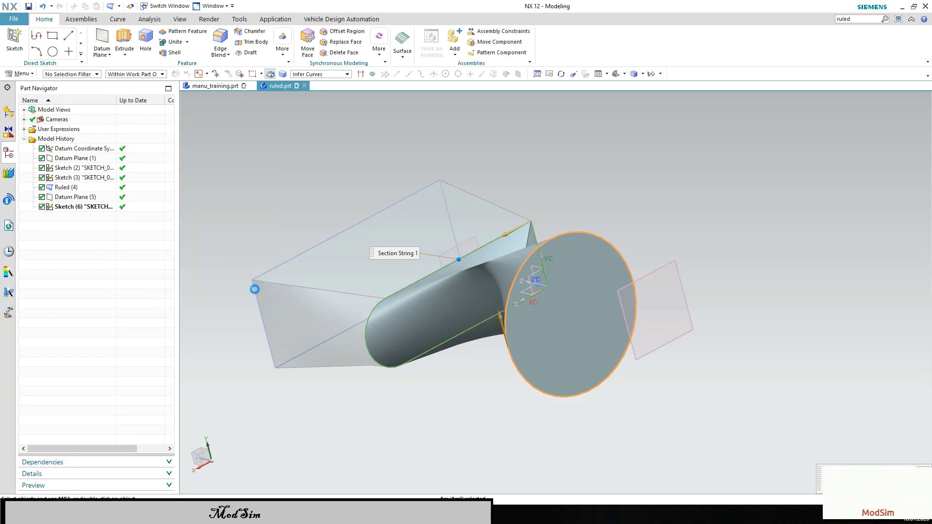
Reopen Sketch (6) for editing and delete the Ø240 circle with its dimensions.
click(586, 237)
right_click(588, 234)
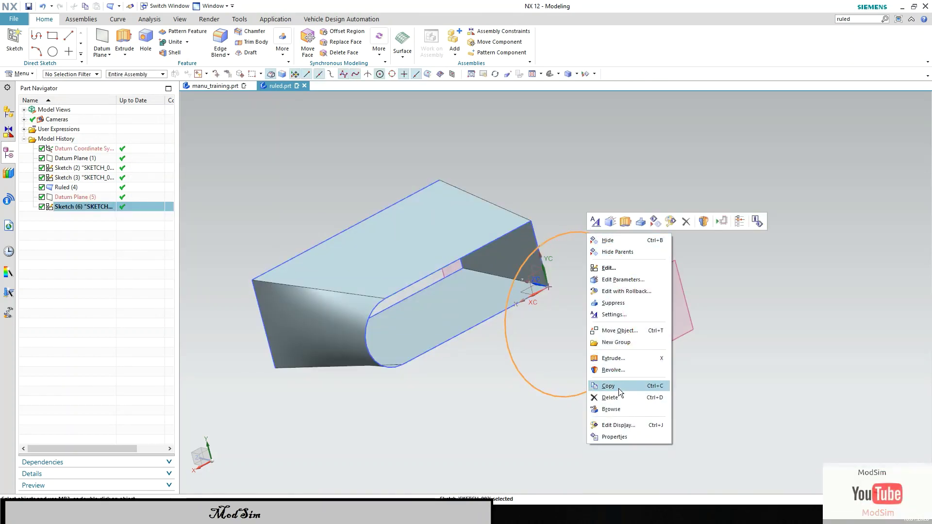
click(611, 267)
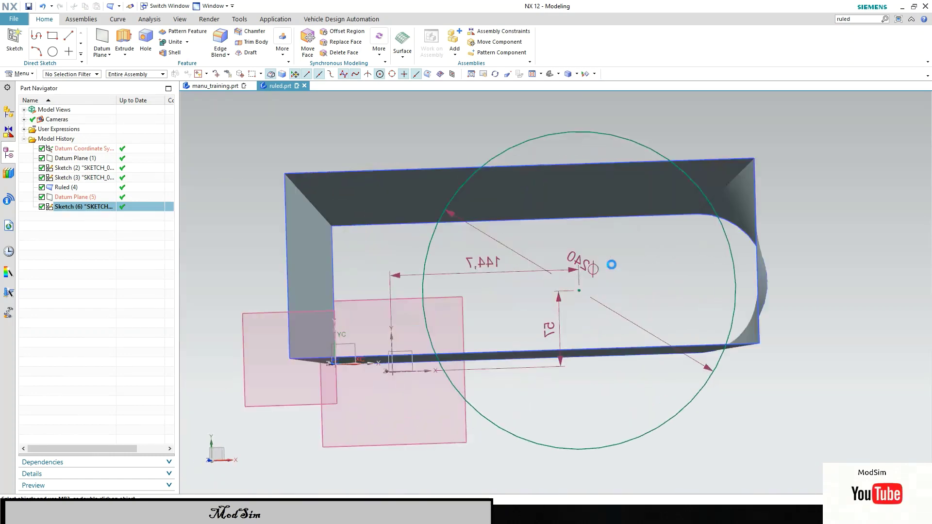
right_click(550, 126)
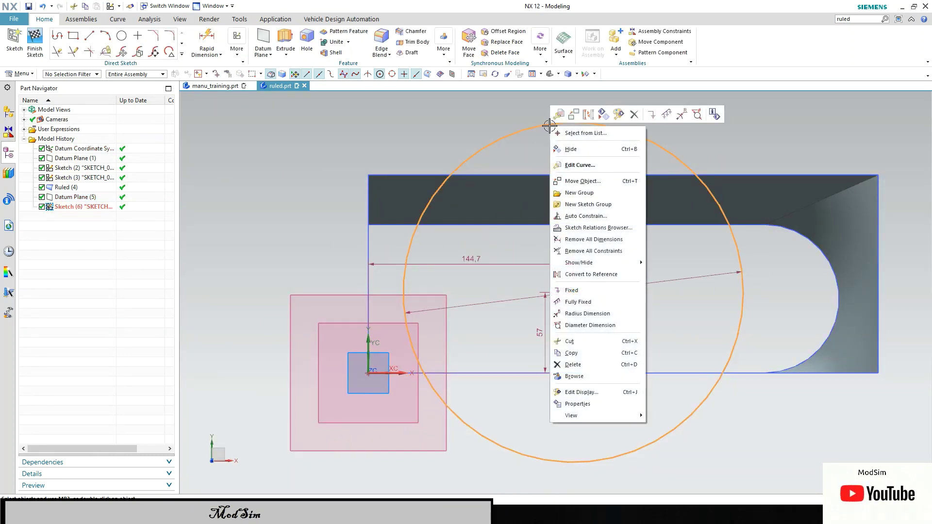
click(584, 365)
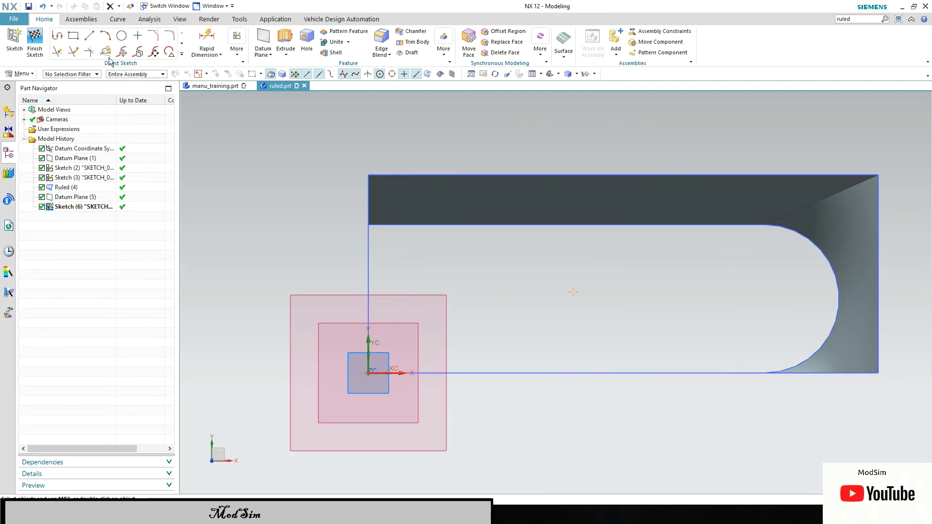
Draw a 430 by 95 rectangle By 2 Points and finish the sketch.
click(73, 35)
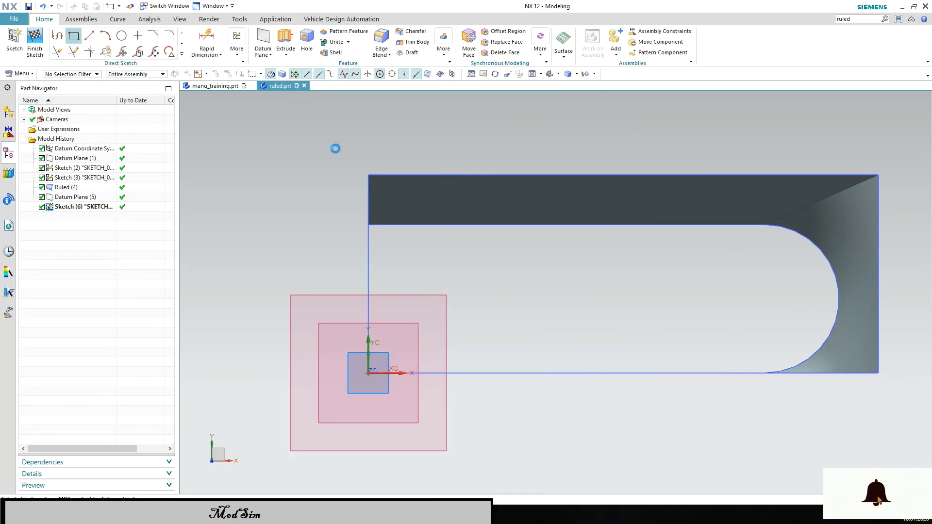
scroll(332, 177, down, 2)
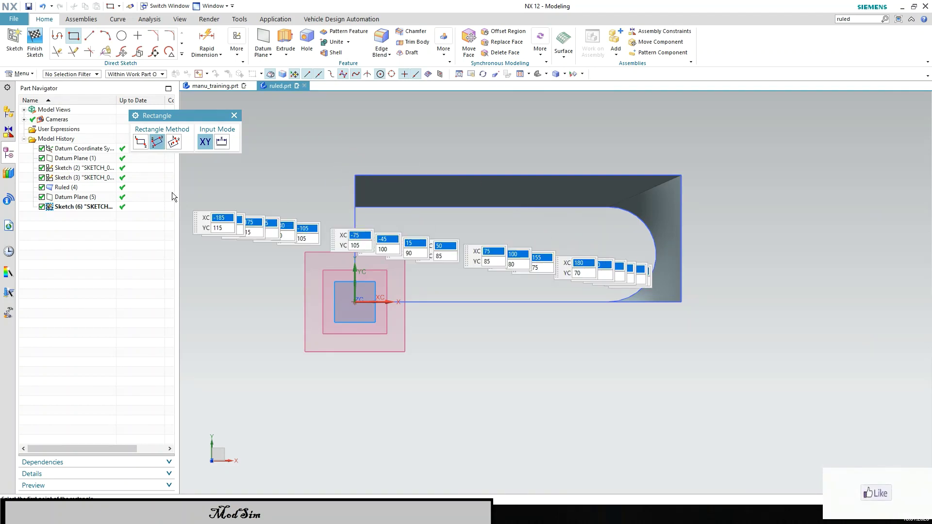
click(141, 142)
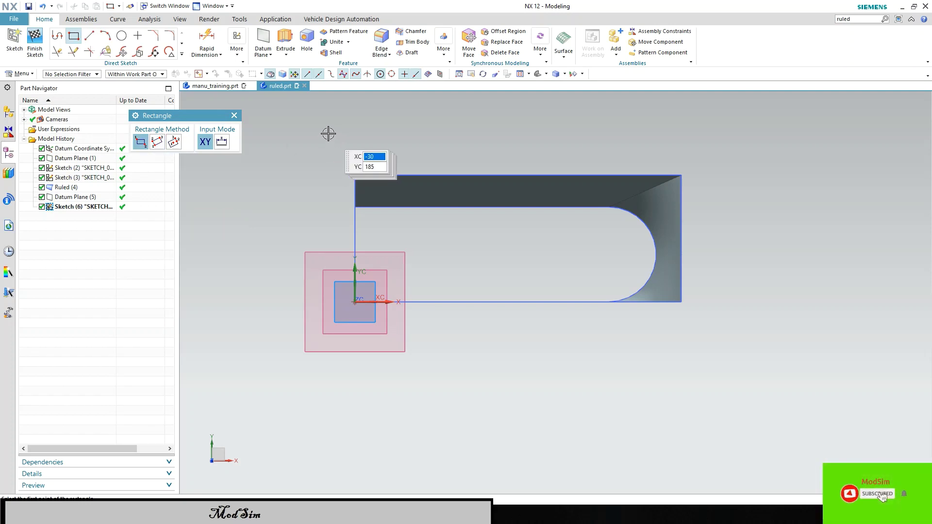
click(332, 184)
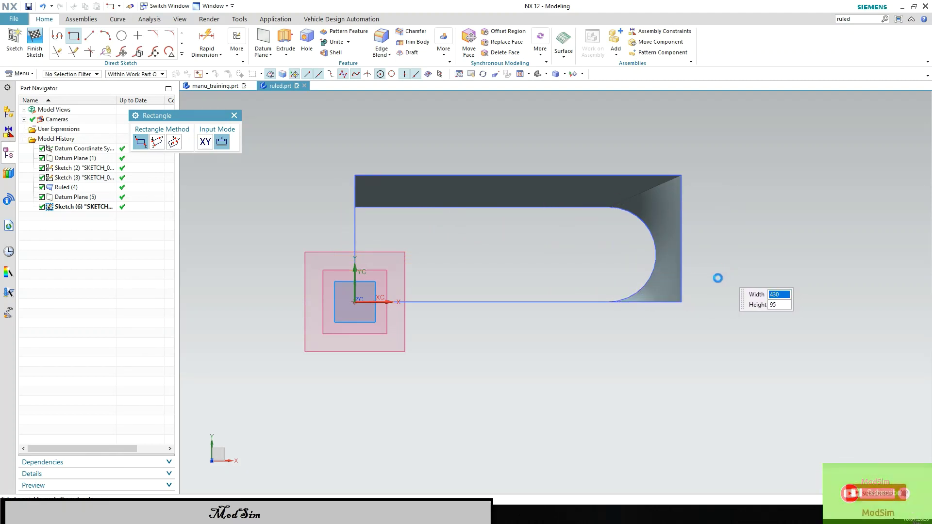
click(723, 270)
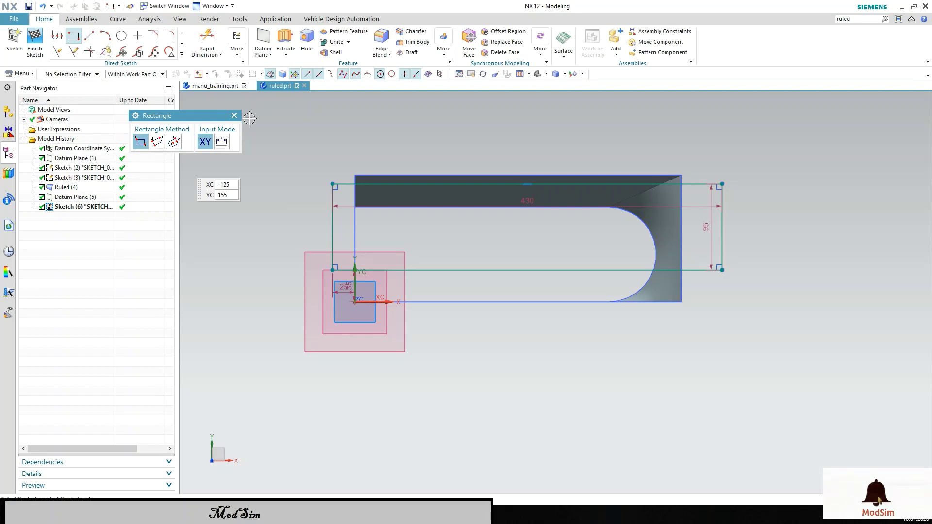
click(234, 116)
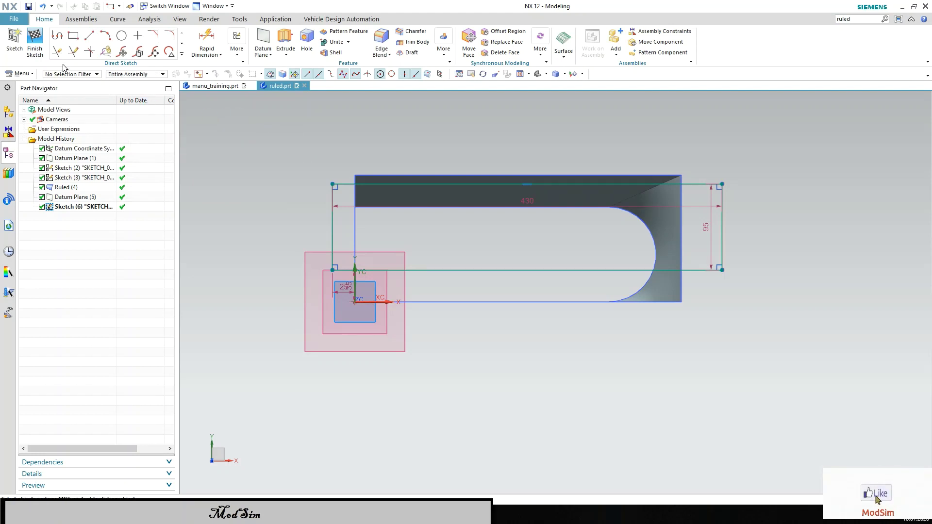
click(35, 43)
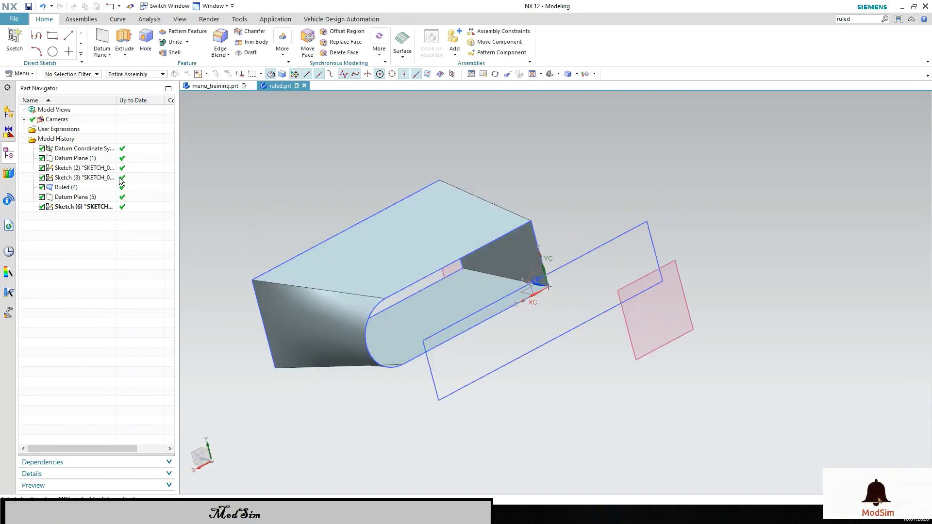
Create Ruled (7) with the slot profile as section 1 and the 430 by 95 rectangle as section 2.
click(20, 74)
mouse_move(26, 121)
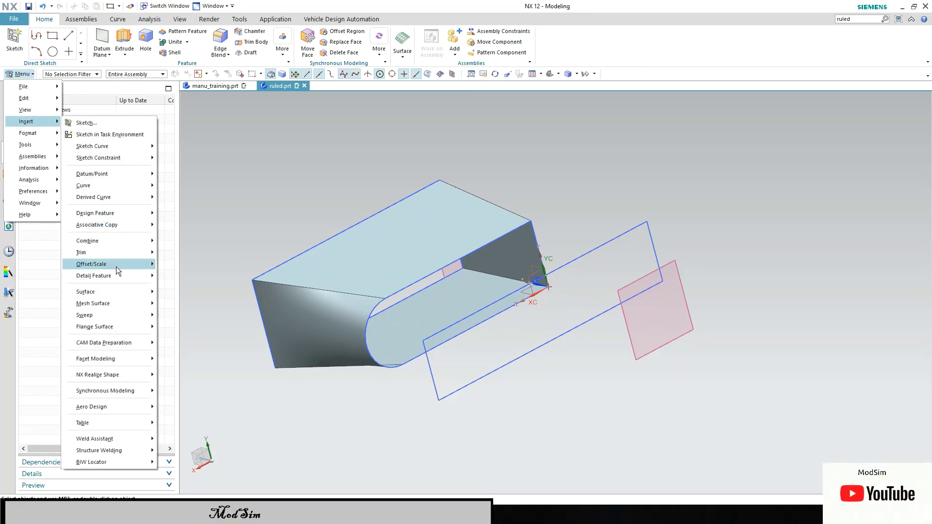
mouse_move(93, 303)
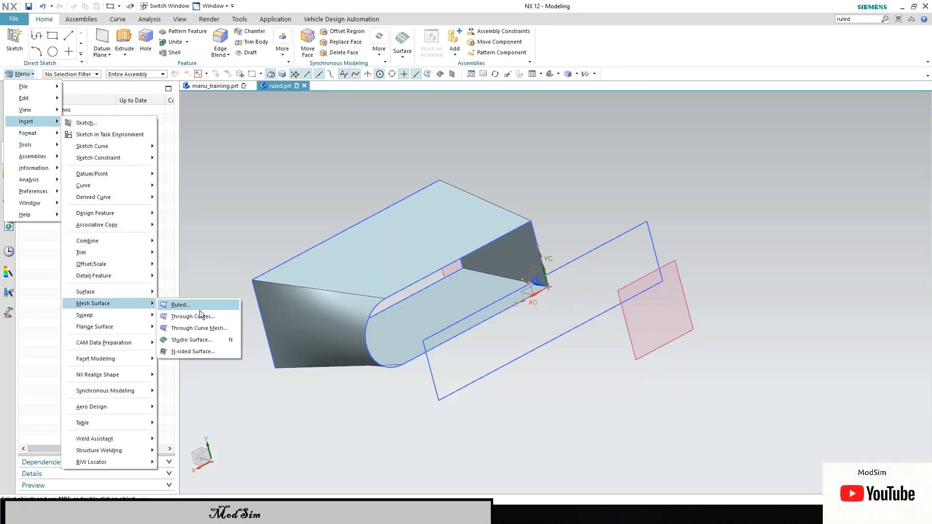
click(199, 311)
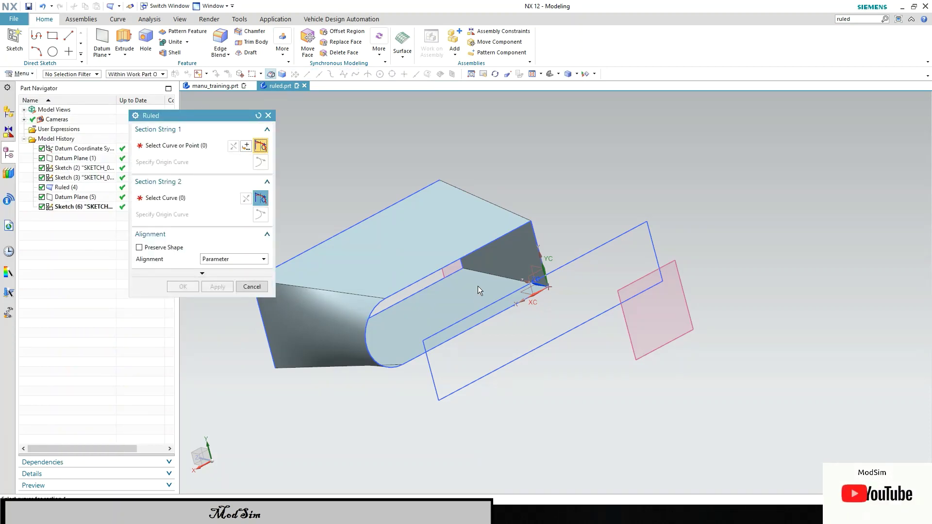
scroll(543, 274, up, 1)
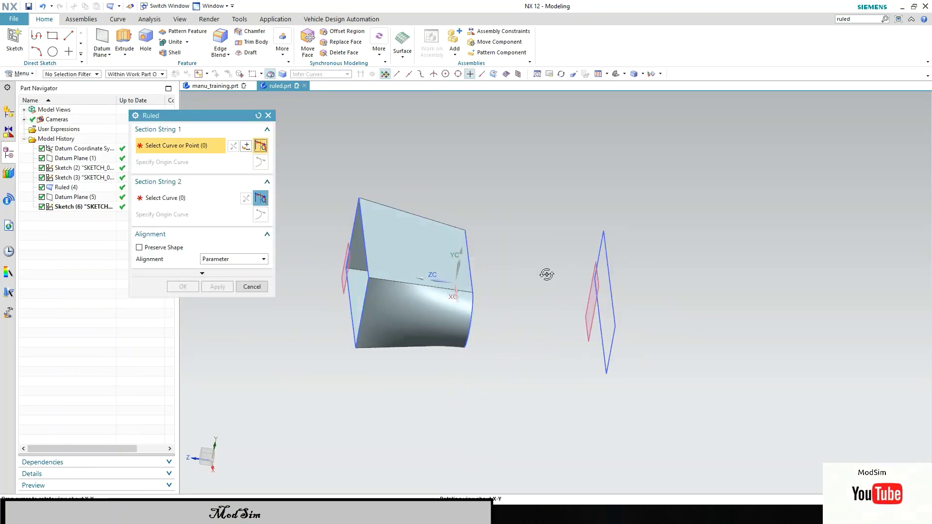
middle_drag(513, 271, 528, 290)
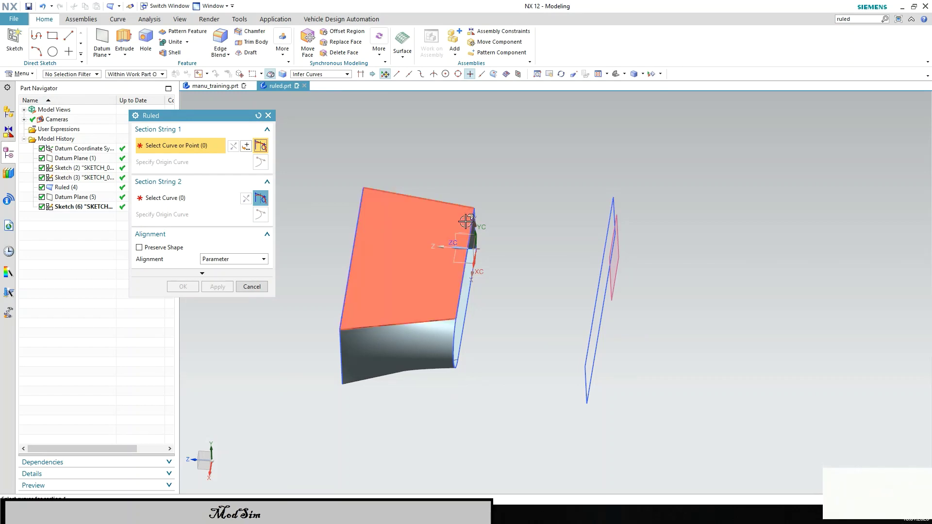
middle_drag(537, 246, 510, 237)
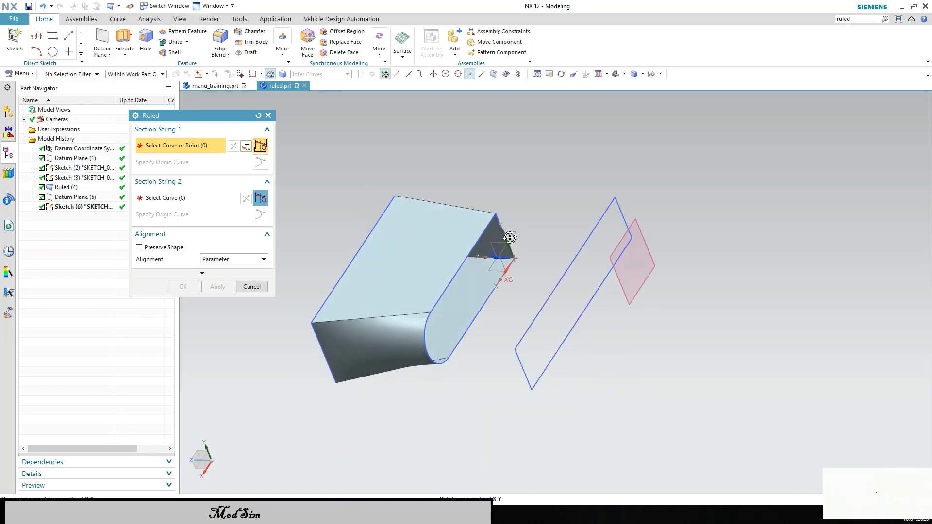
click(479, 233)
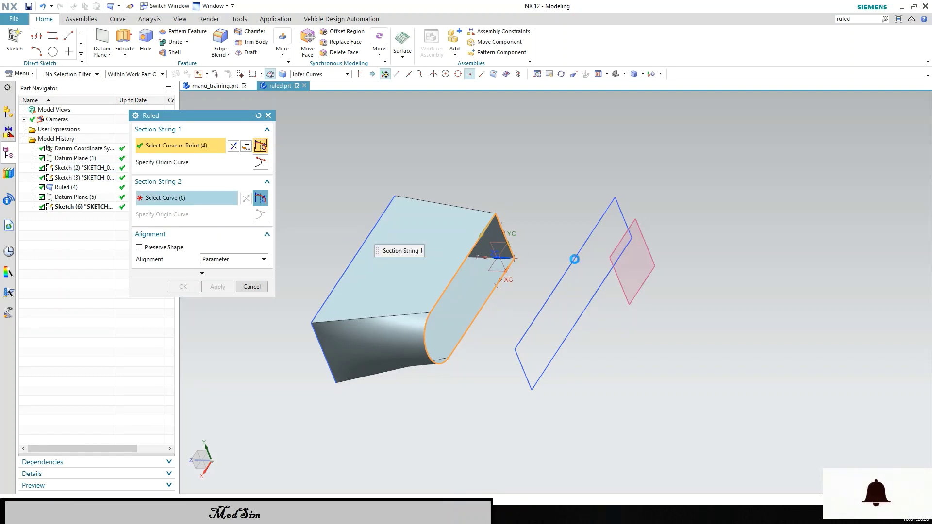
middle_click(575, 259)
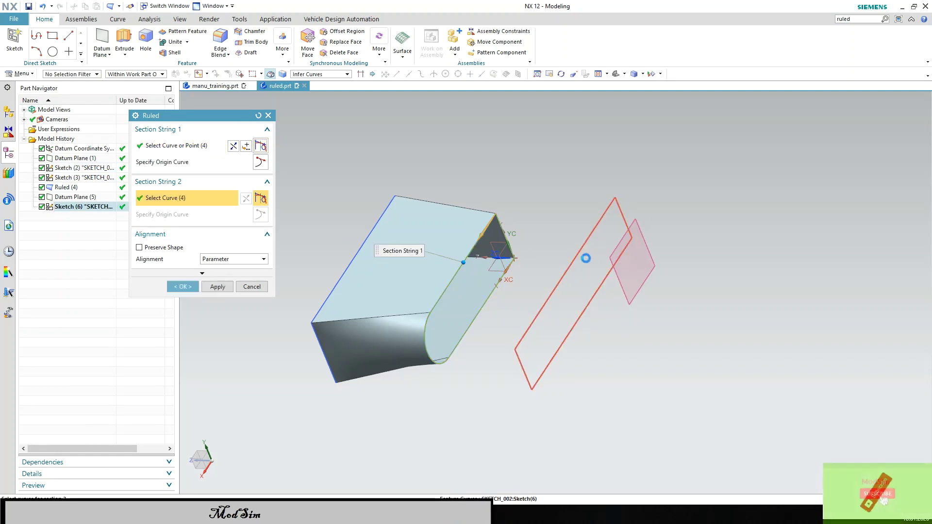
click(585, 258)
middle_drag(597, 376, 552, 312)
click(189, 292)
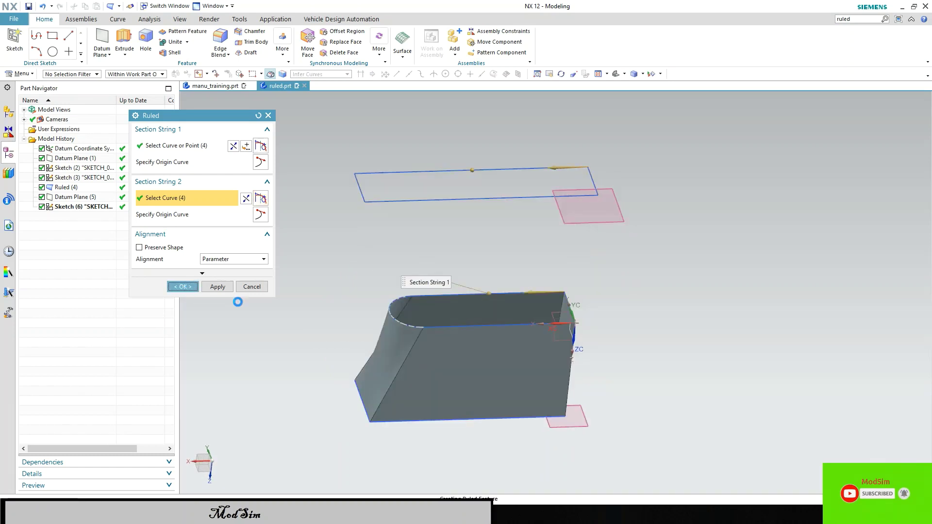
mouse_move(381, 338)
middle_down()
mouse_move(397, 394)
mouse_move(533, 398)
mouse_move(520, 406)
mouse_move(503, 389)
mouse_move(508, 395)
mouse_move(446, 391)
mouse_move(400, 377)
mouse_move(408, 369)
middle_up()
Launch Studio Spline from the Curve tab in Through Points mode.
click(471, 287)
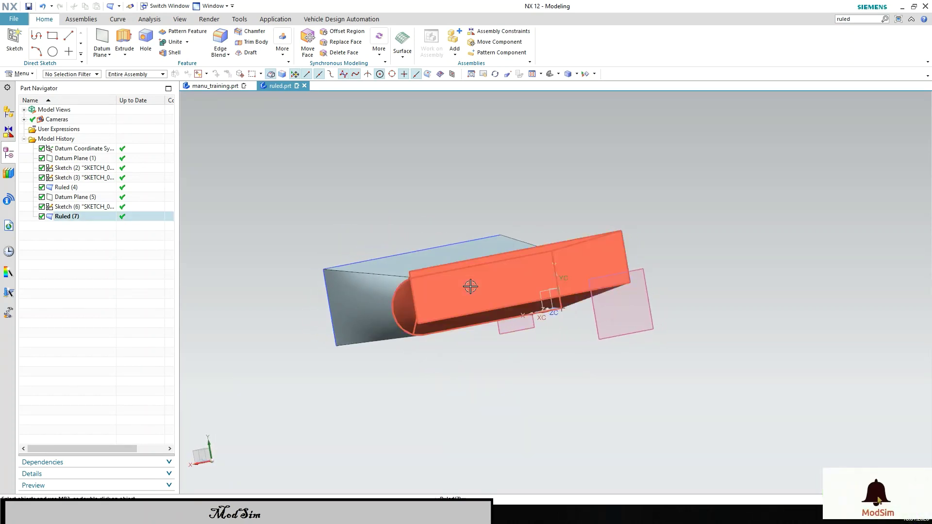
middle_drag(335, 343, 380, 329)
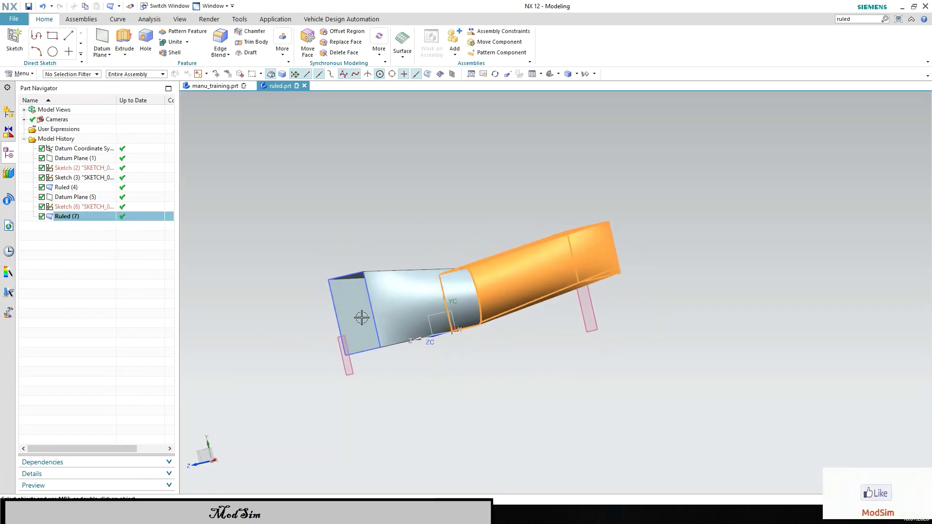
scroll(256, 283, down, 2)
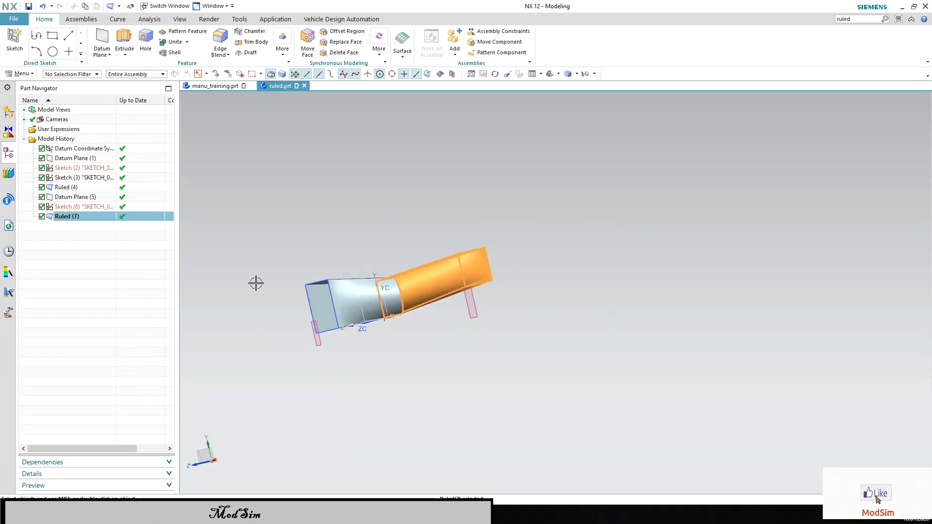
click(116, 19)
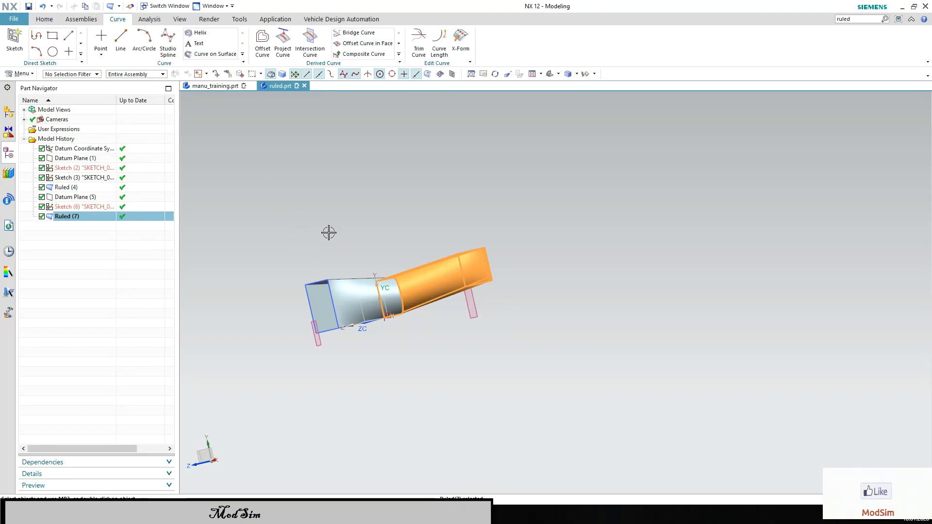
middle_drag(389, 218, 375, 218)
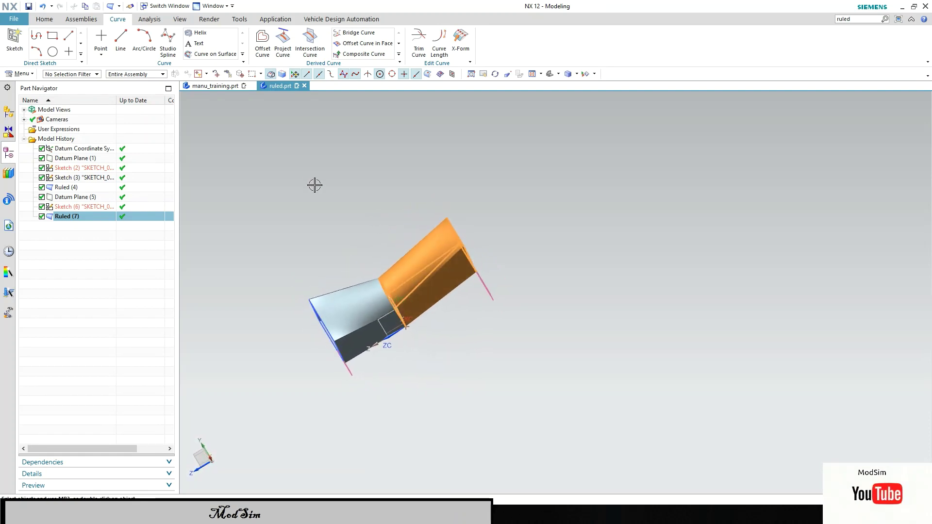
click(168, 43)
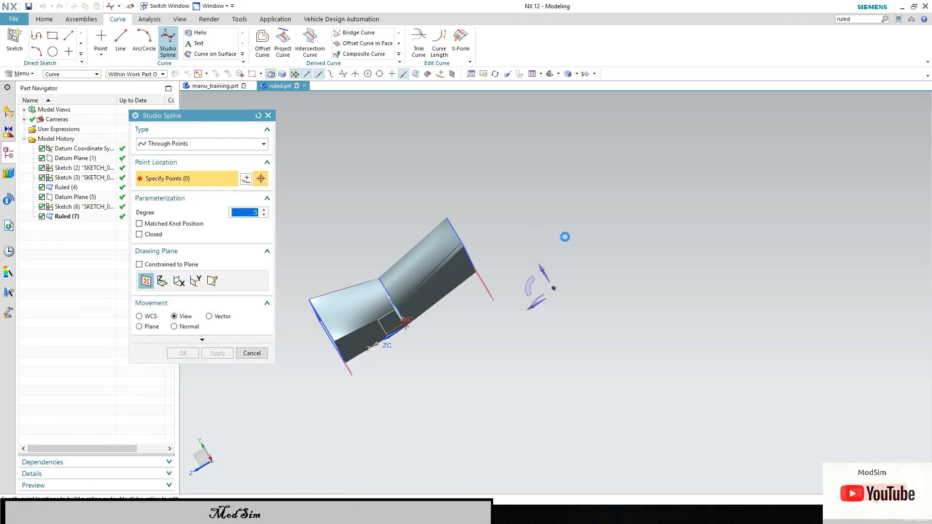
Create the upper through-point spline, Spline (8), right of the ruled bodies.
click(516, 237)
click(582, 235)
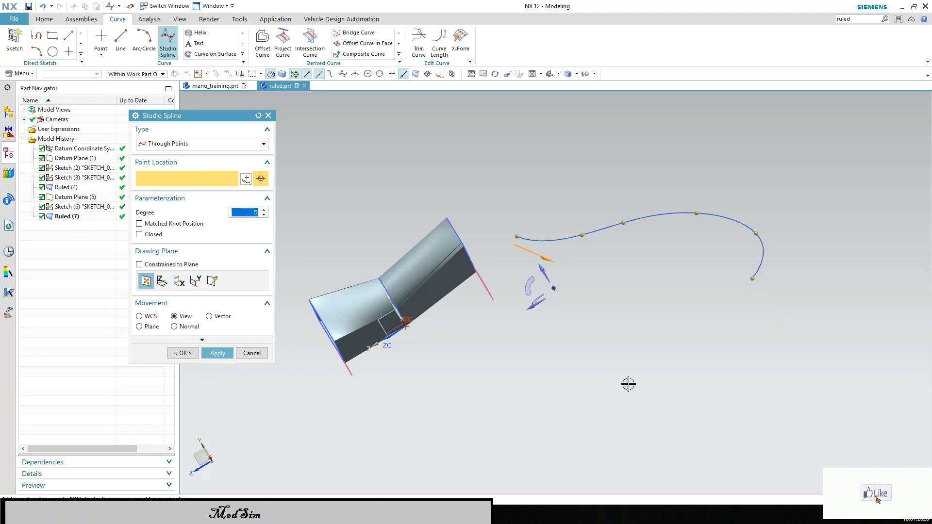
click(218, 353)
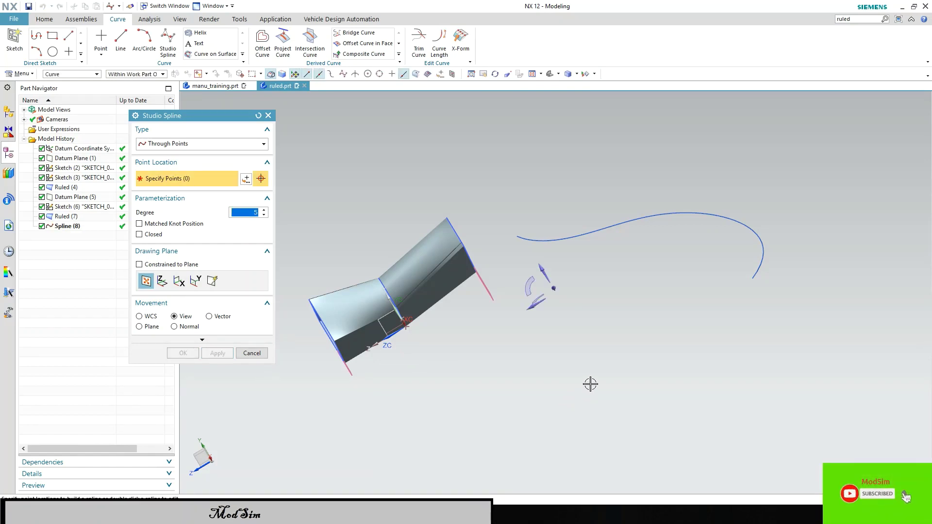
Create a wavy lower spline through four points below the first one.
middle_drag(591, 383, 597, 366)
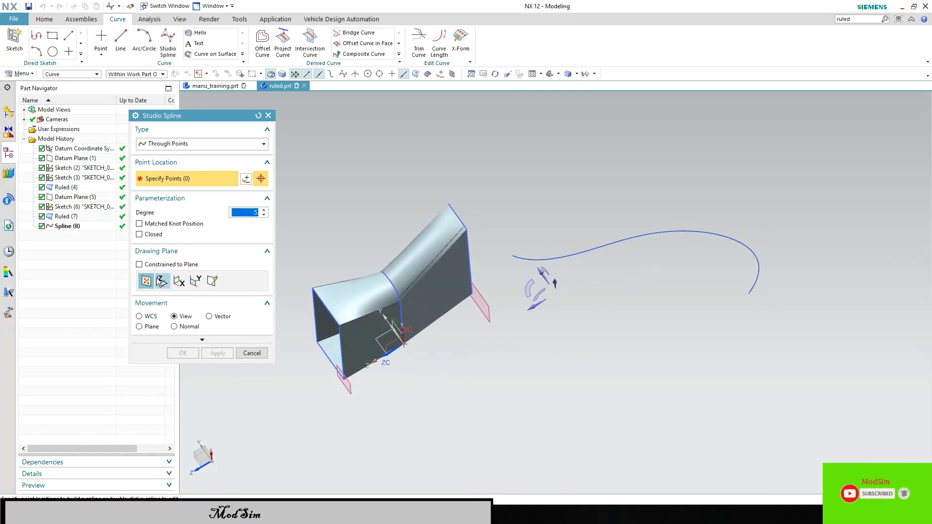
click(516, 354)
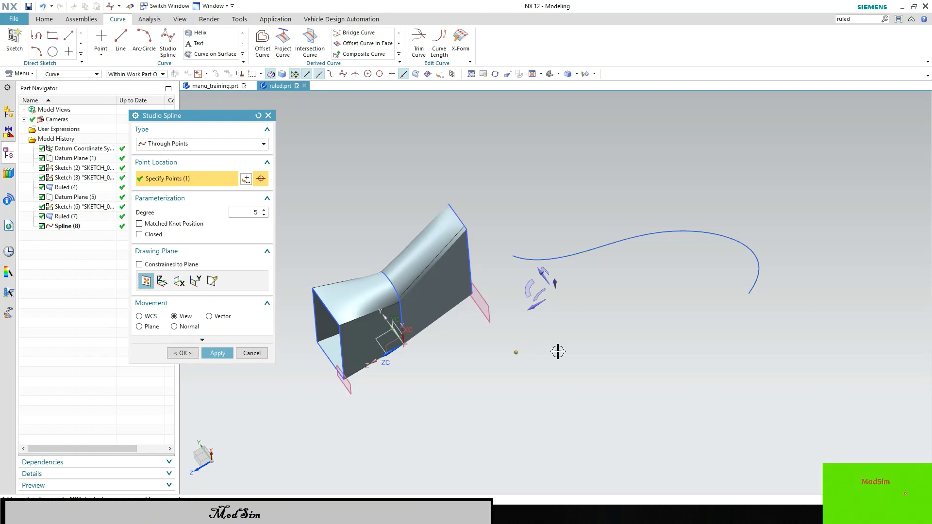
click(695, 344)
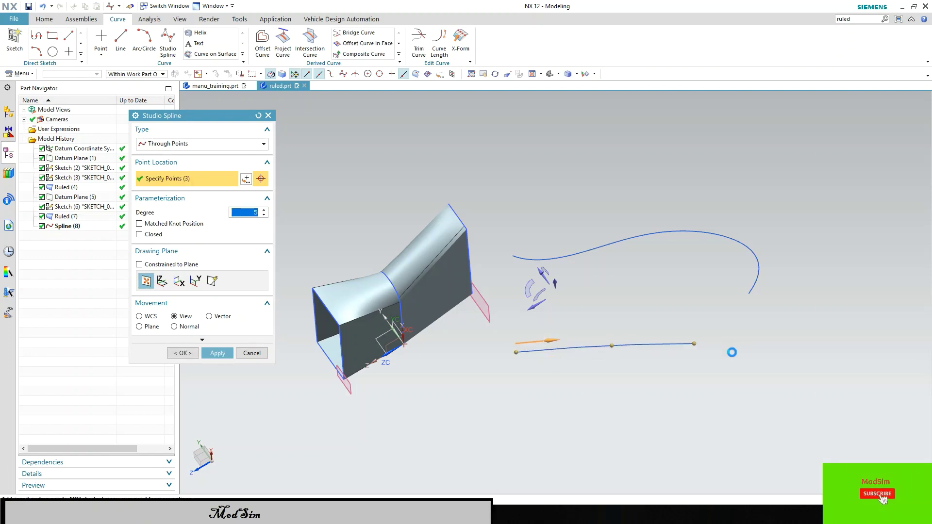
click(757, 360)
click(686, 392)
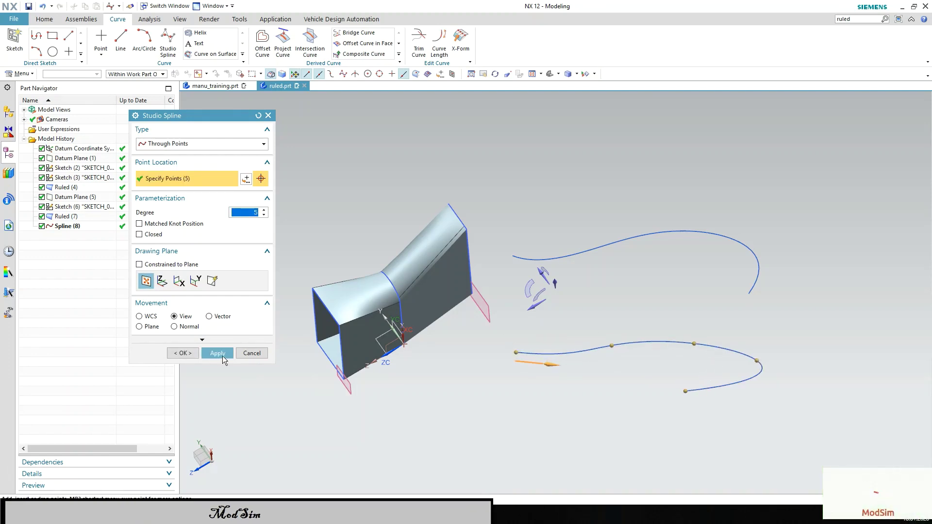
click(188, 354)
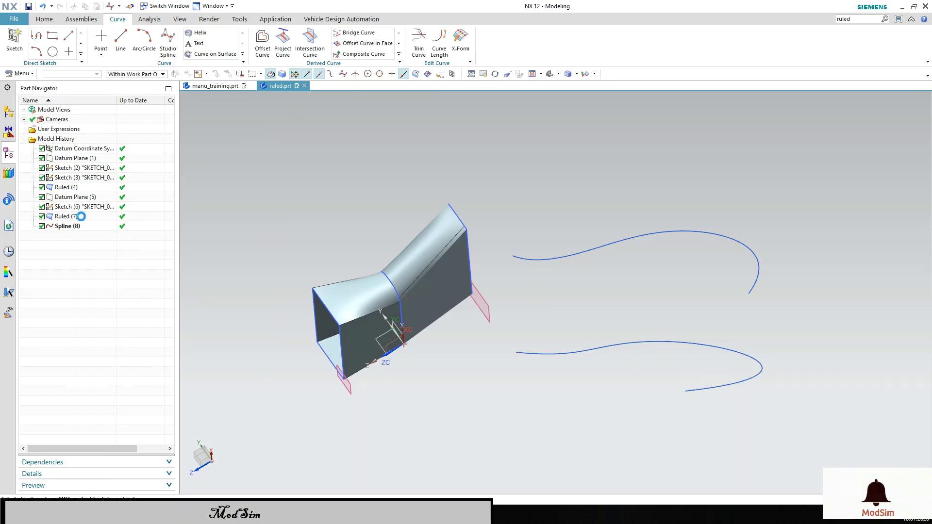
click(20, 73)
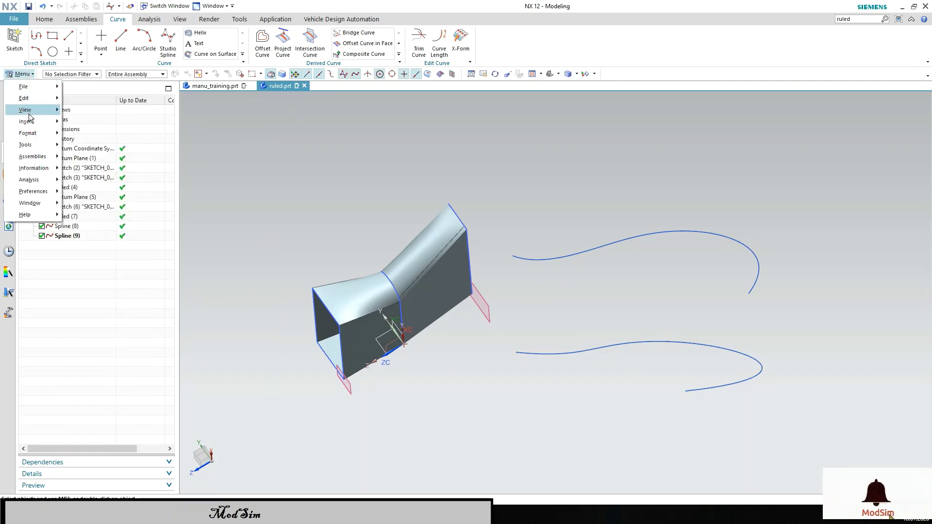
mouse_move(27, 120)
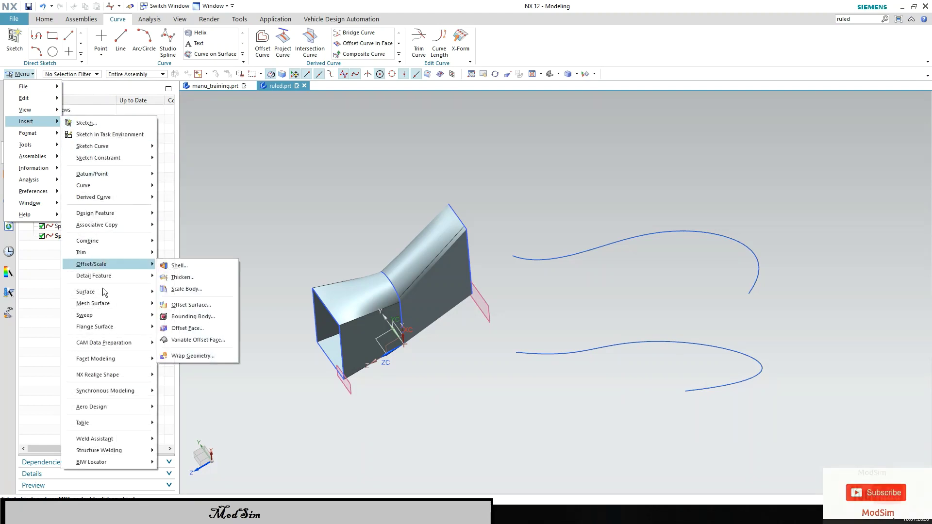
mouse_move(93, 303)
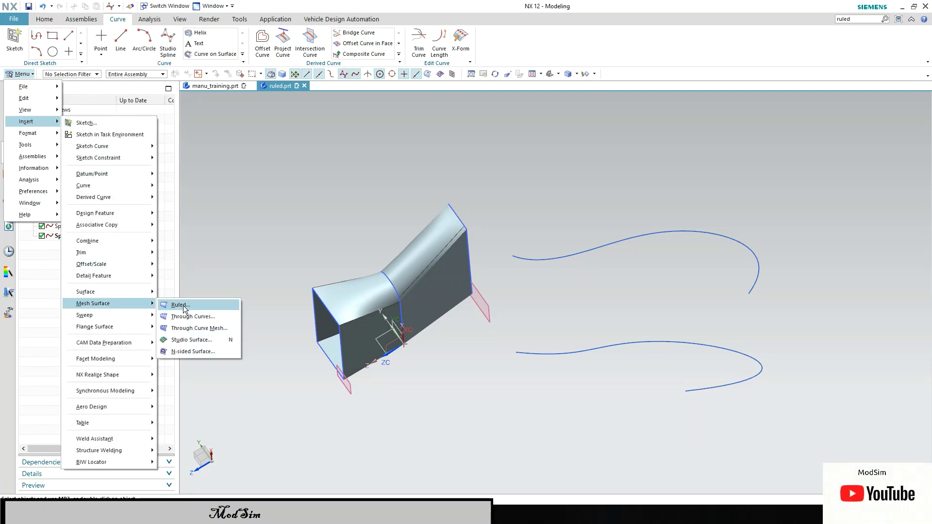
click(177, 305)
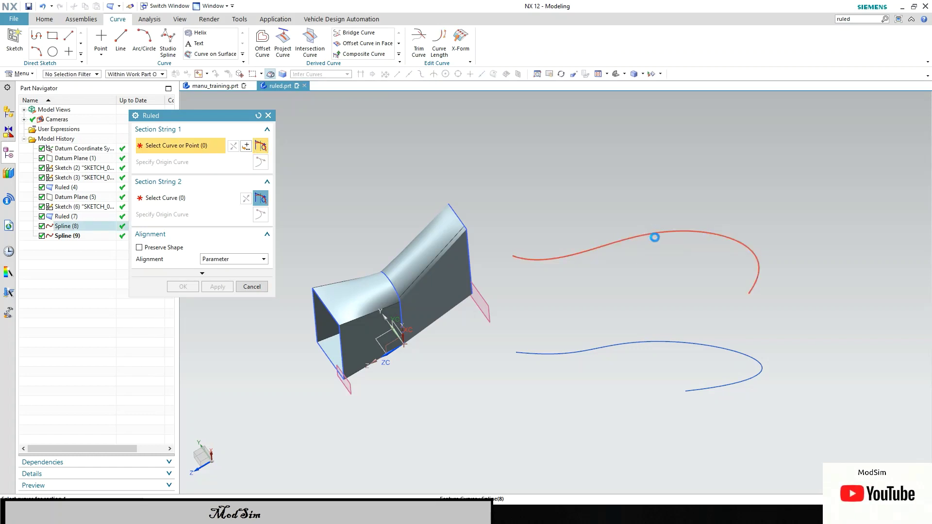
click(654, 238)
click(684, 342)
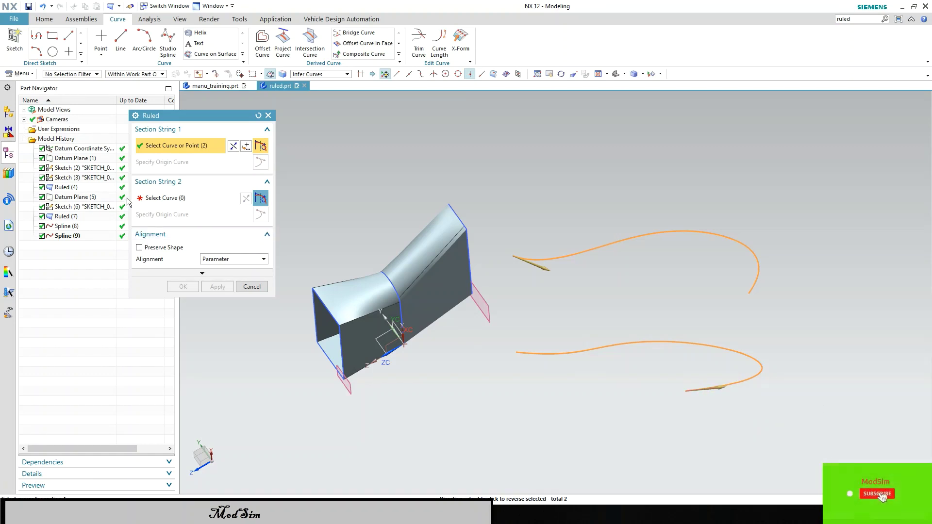
click(252, 287)
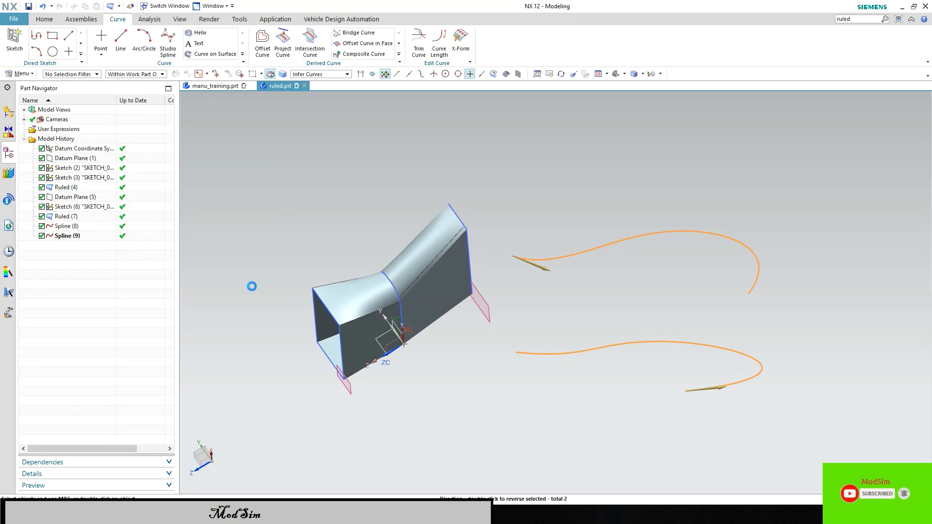
Create a Ruled sheet with the upper spline as String 1 and the lower spline as String 2.
click(22, 74)
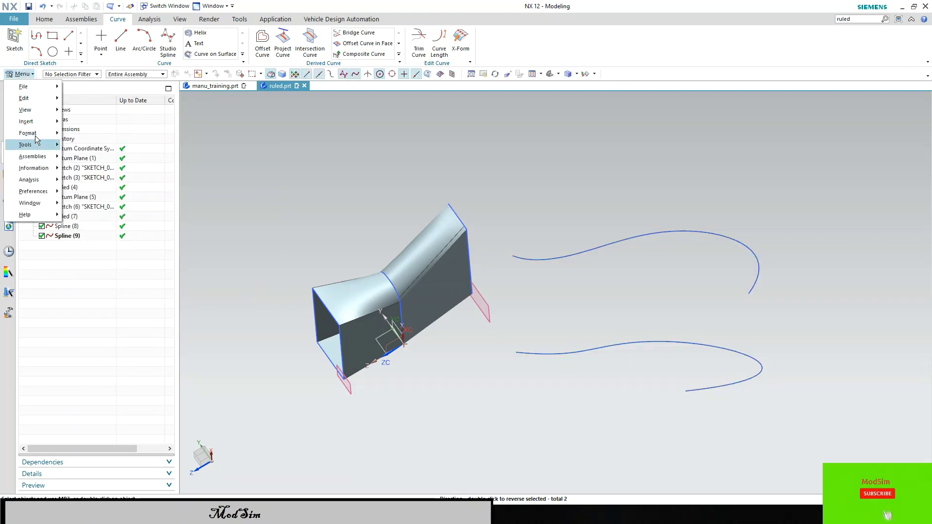
mouse_move(26, 121)
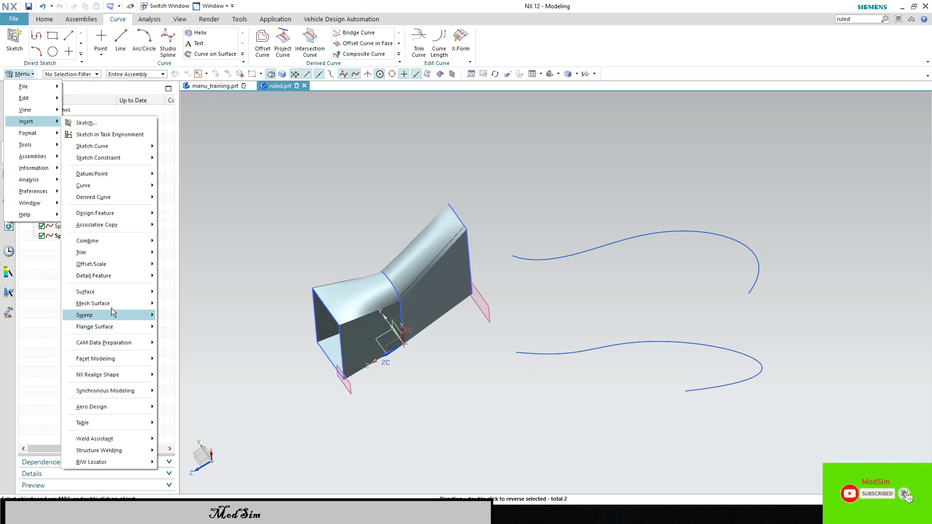
mouse_move(84, 315)
click(196, 316)
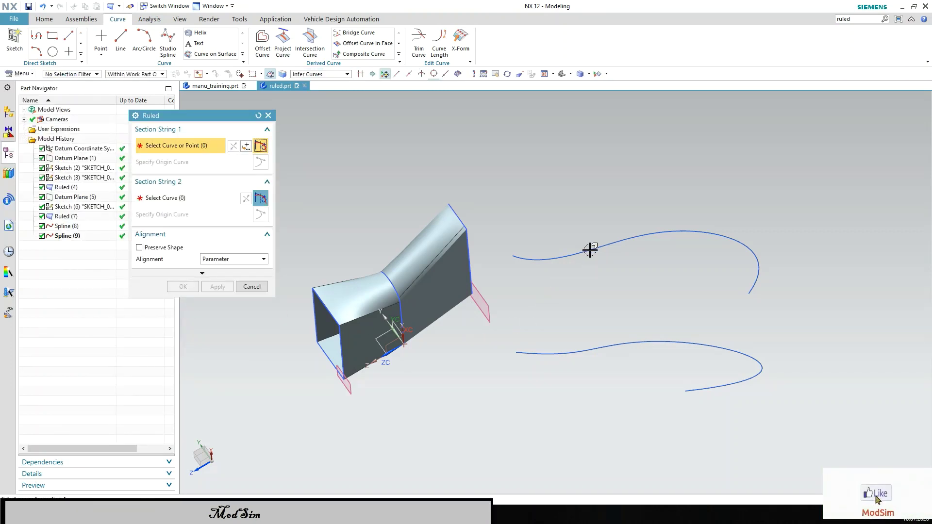
click(177, 203)
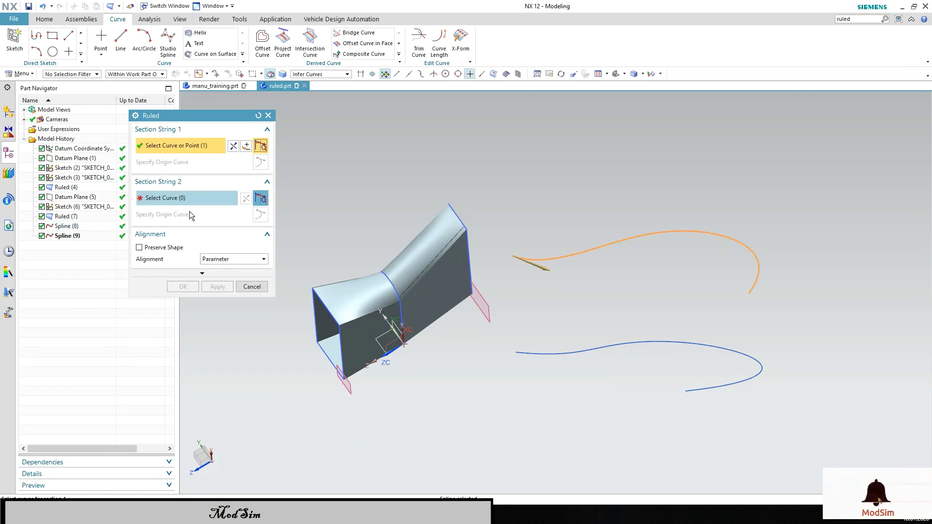
click(575, 353)
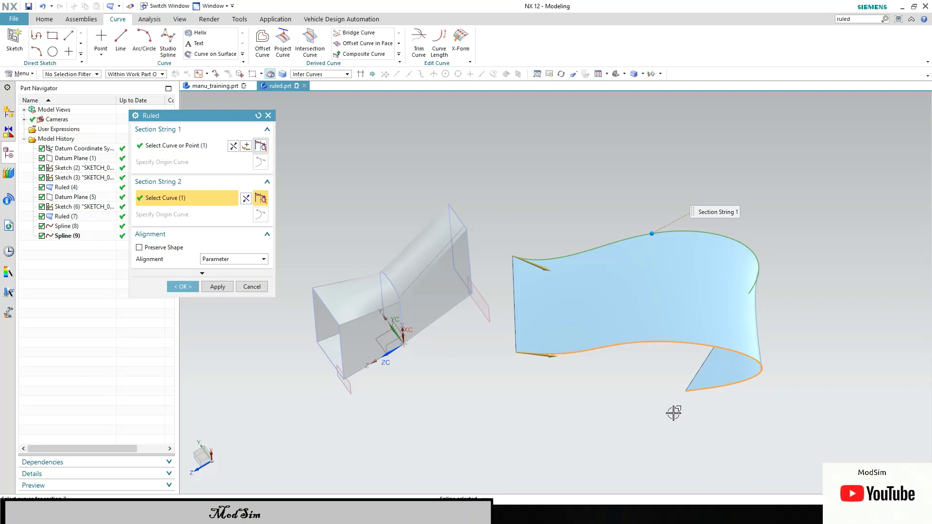
mouse_move(674, 412)
middle_down()
mouse_move(670, 366)
mouse_move(682, 348)
mouse_move(643, 379)
mouse_move(561, 365)
mouse_move(525, 337)
mouse_move(500, 333)
mouse_move(483, 348)
mouse_move(585, 354)
mouse_move(672, 374)
mouse_move(657, 392)
mouse_move(652, 385)
middle_up()
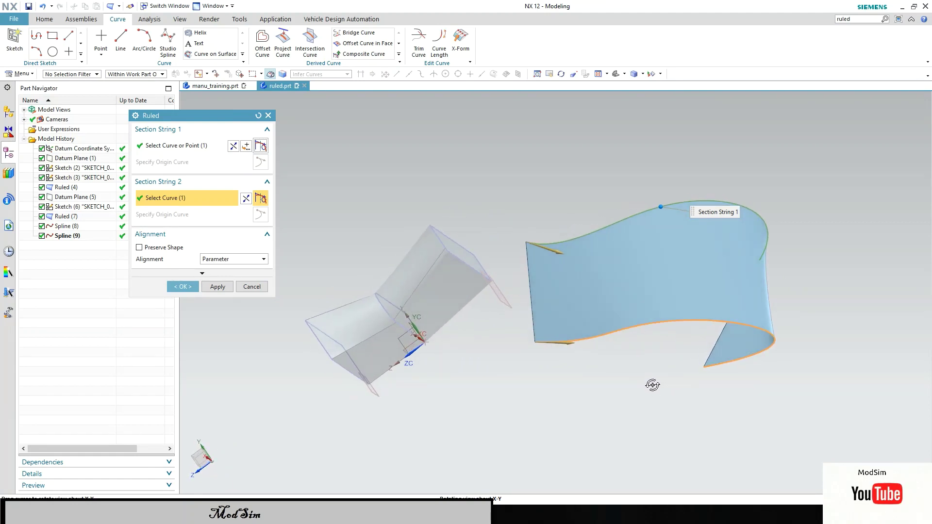
click(193, 289)
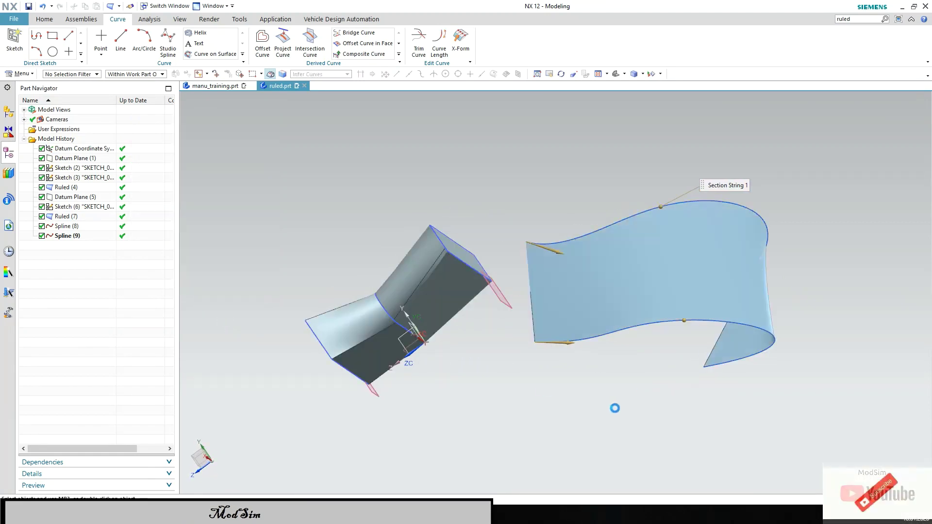
mouse_move(604, 379)
middle_down()
mouse_move(587, 390)
mouse_move(774, 426)
middle_up()
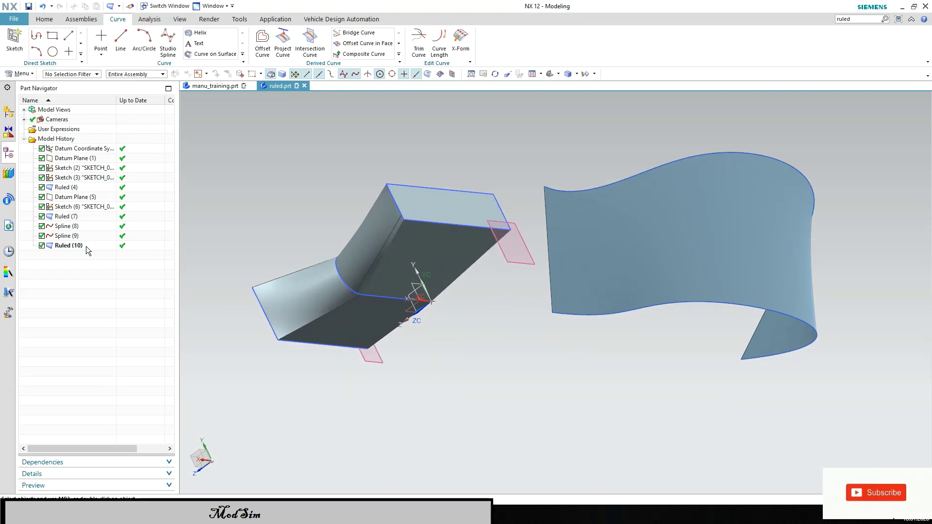